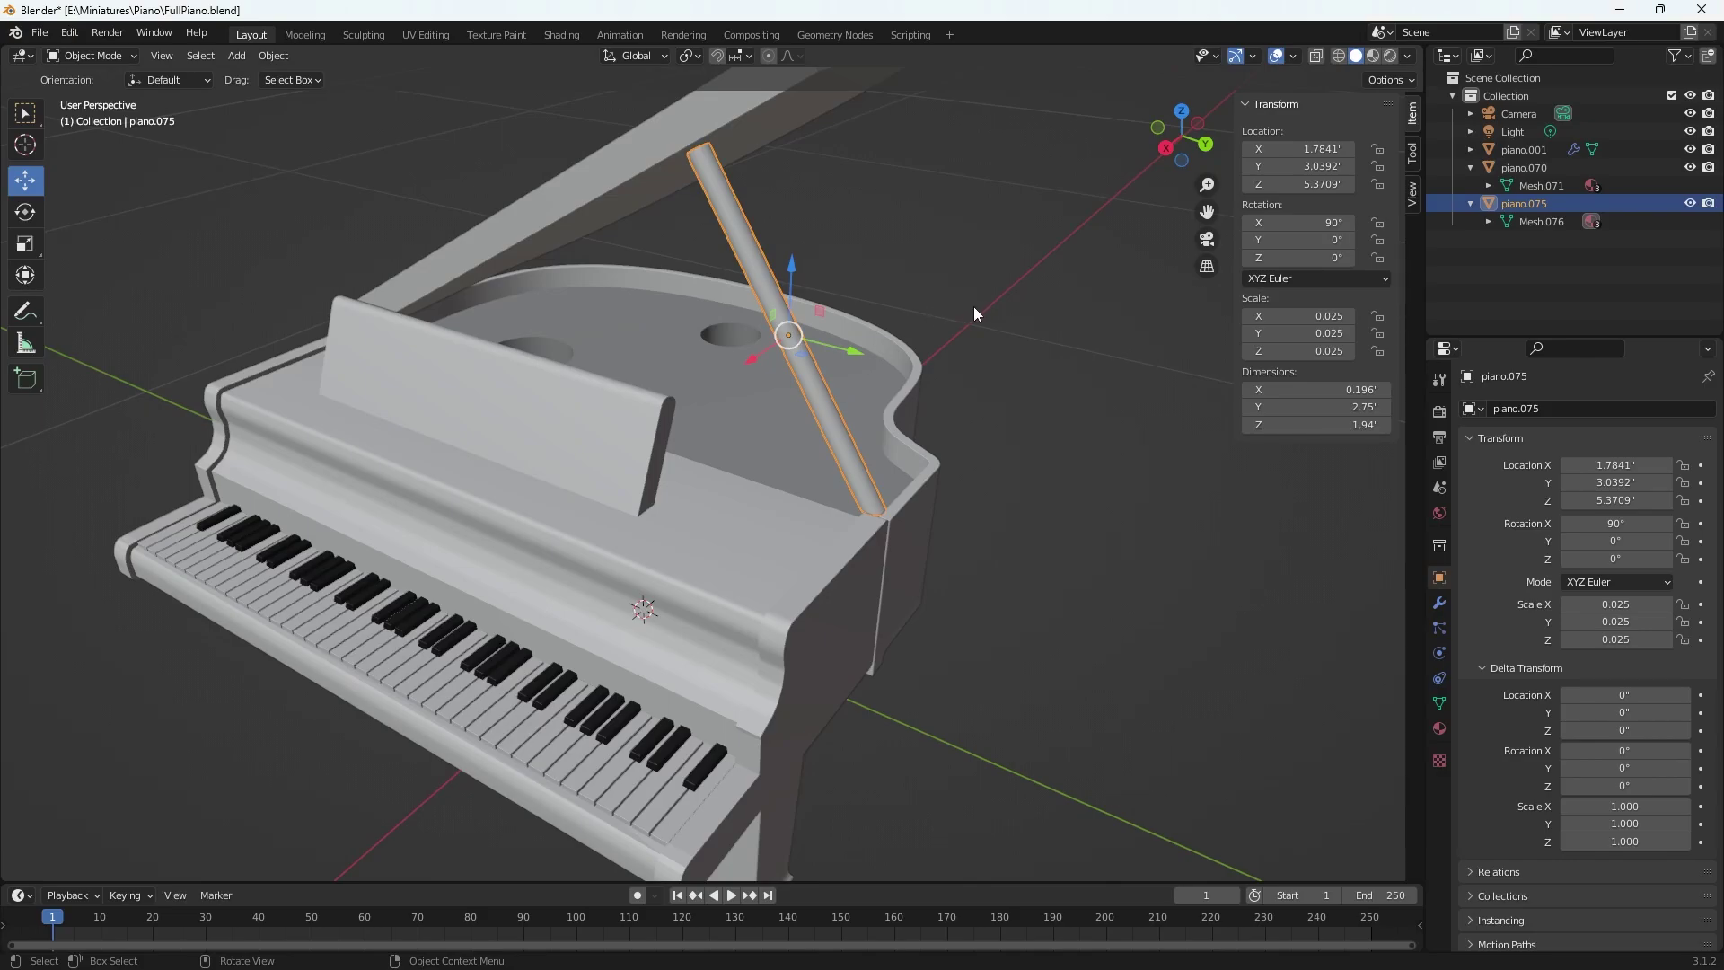
Orbit around the piano and review the stick's Transform and Delta Transform values
middle_click_drag(989, 323, 959, 347)
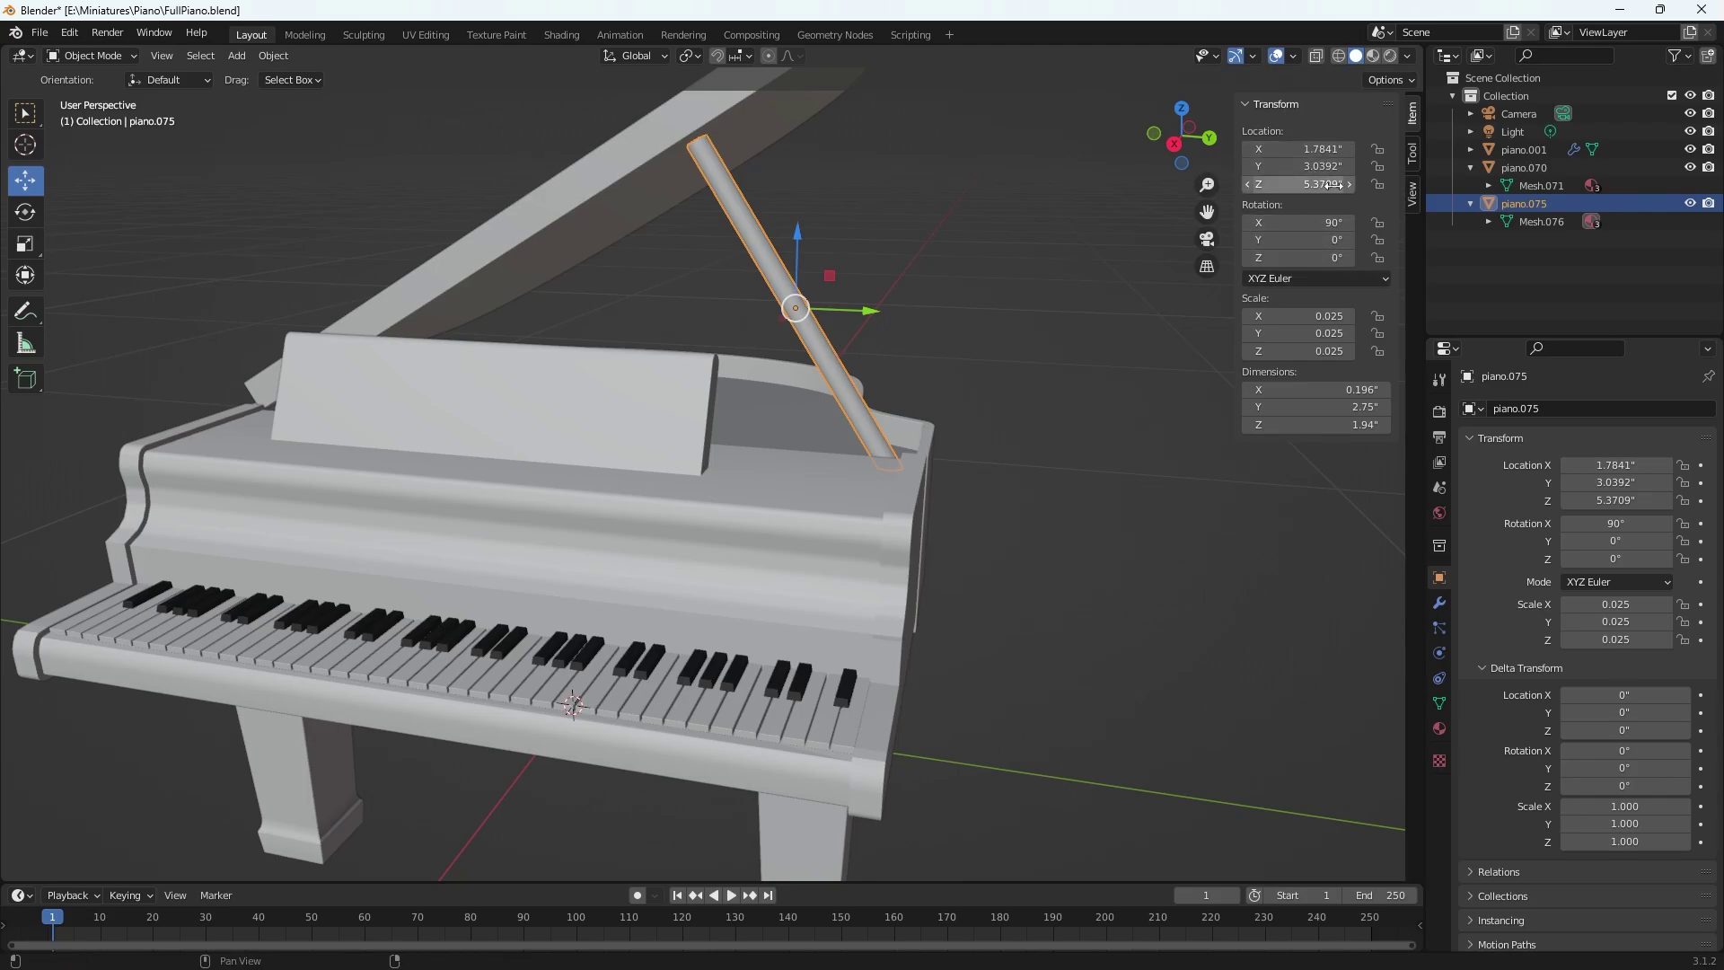
scroll(959, 338, "down", 1)
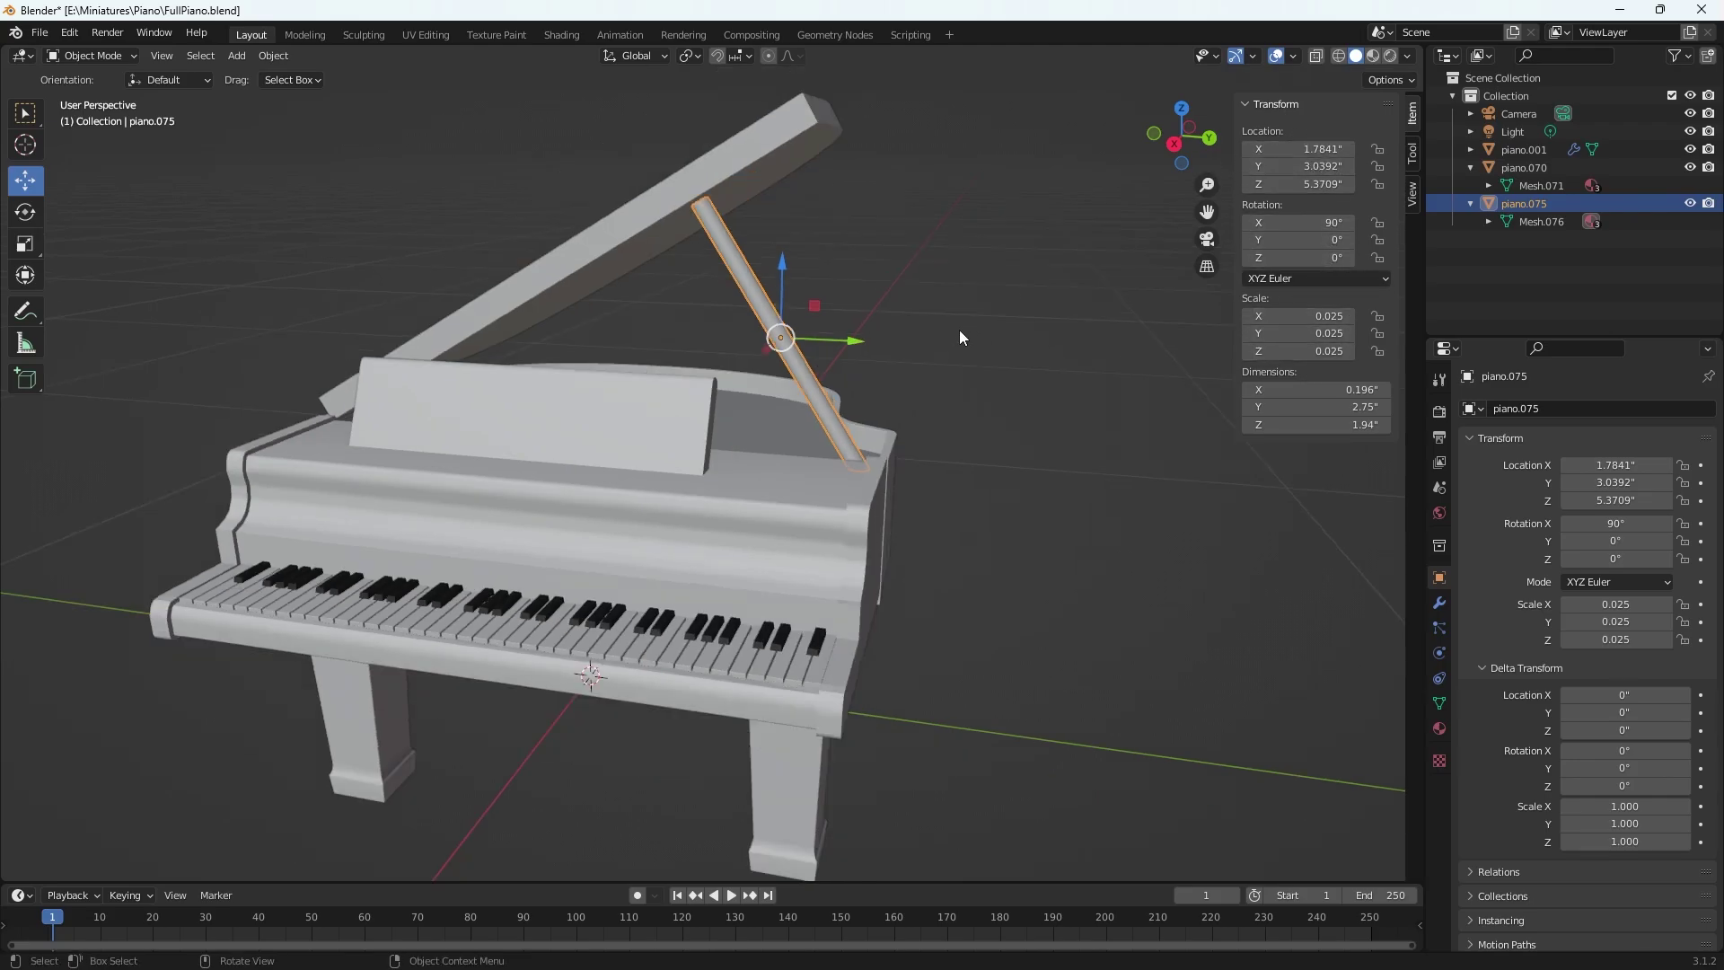
middle_click_drag(965, 324, 736, 386)
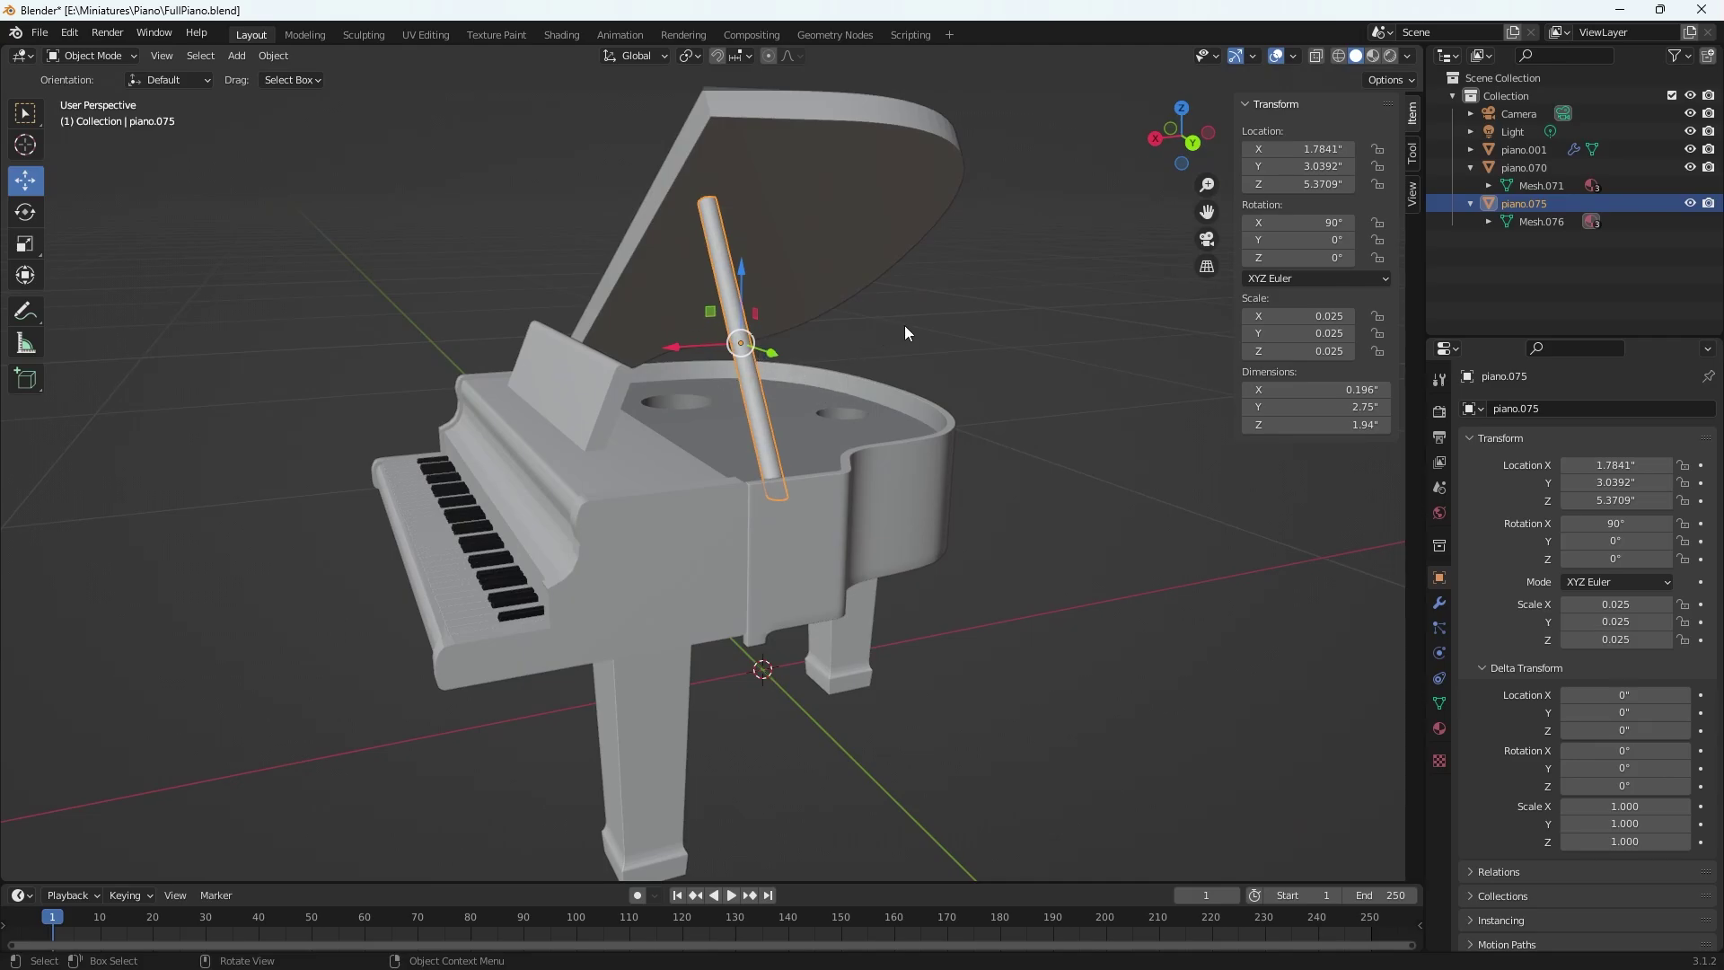
middle_click_drag(907, 326, 1004, 325)
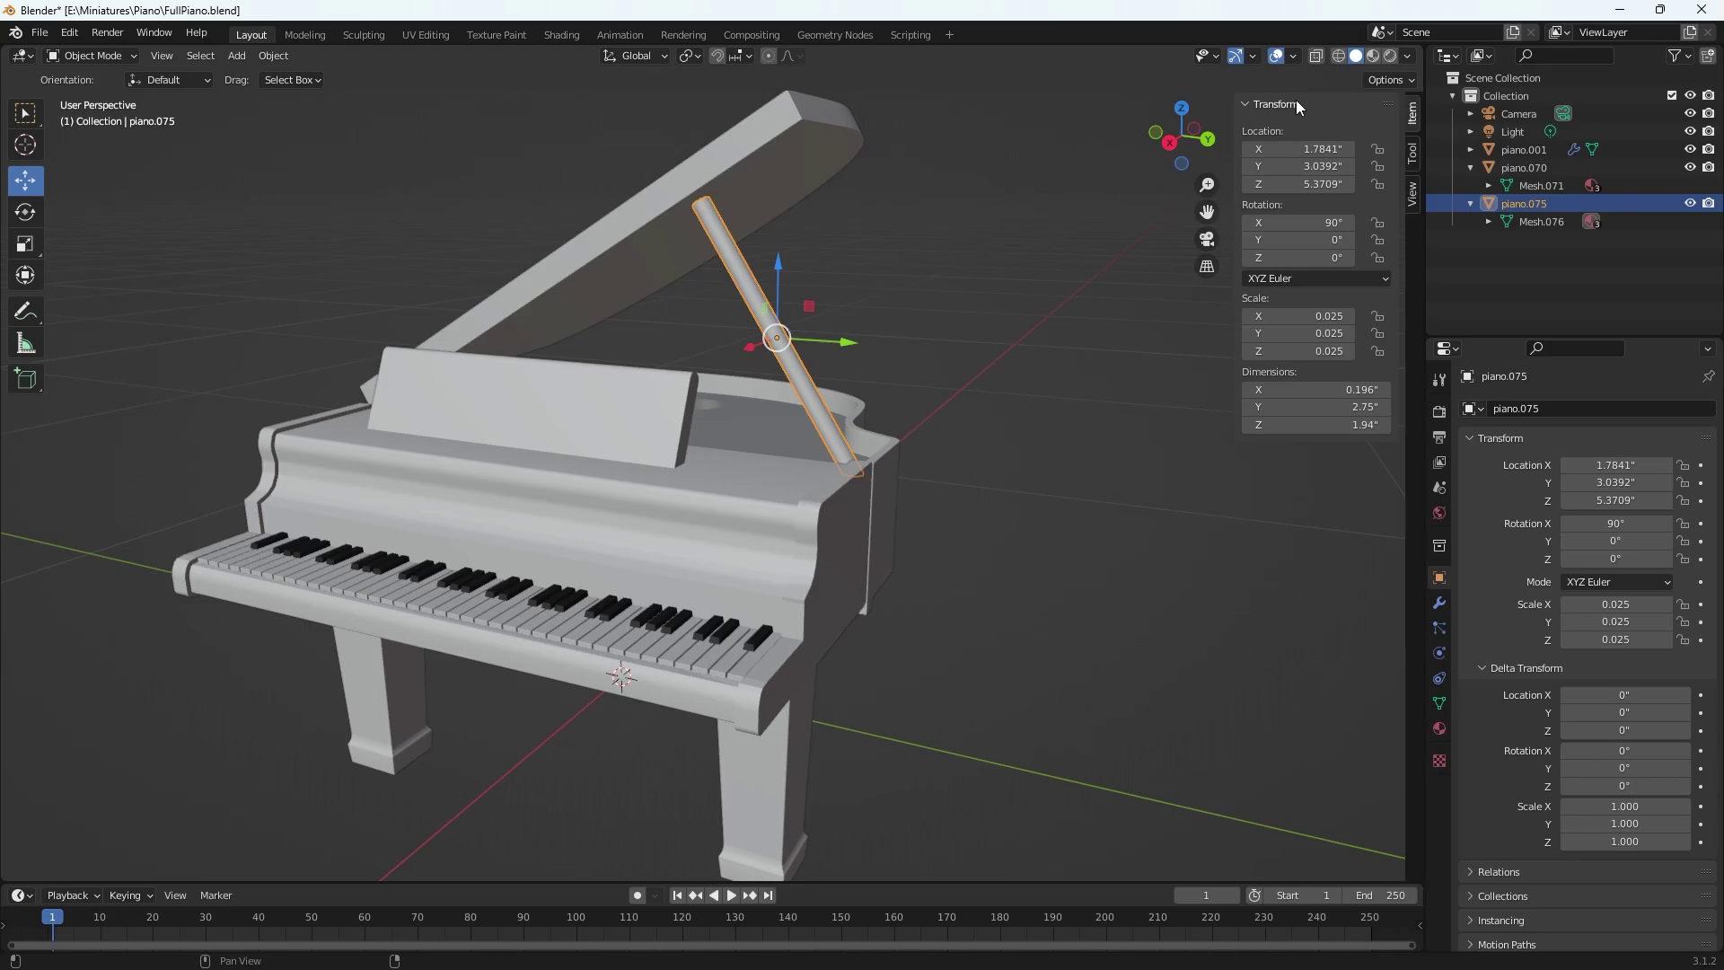
left_click(1248, 103)
left_click(1247, 103)
left_click(1468, 440)
left_click(1471, 438)
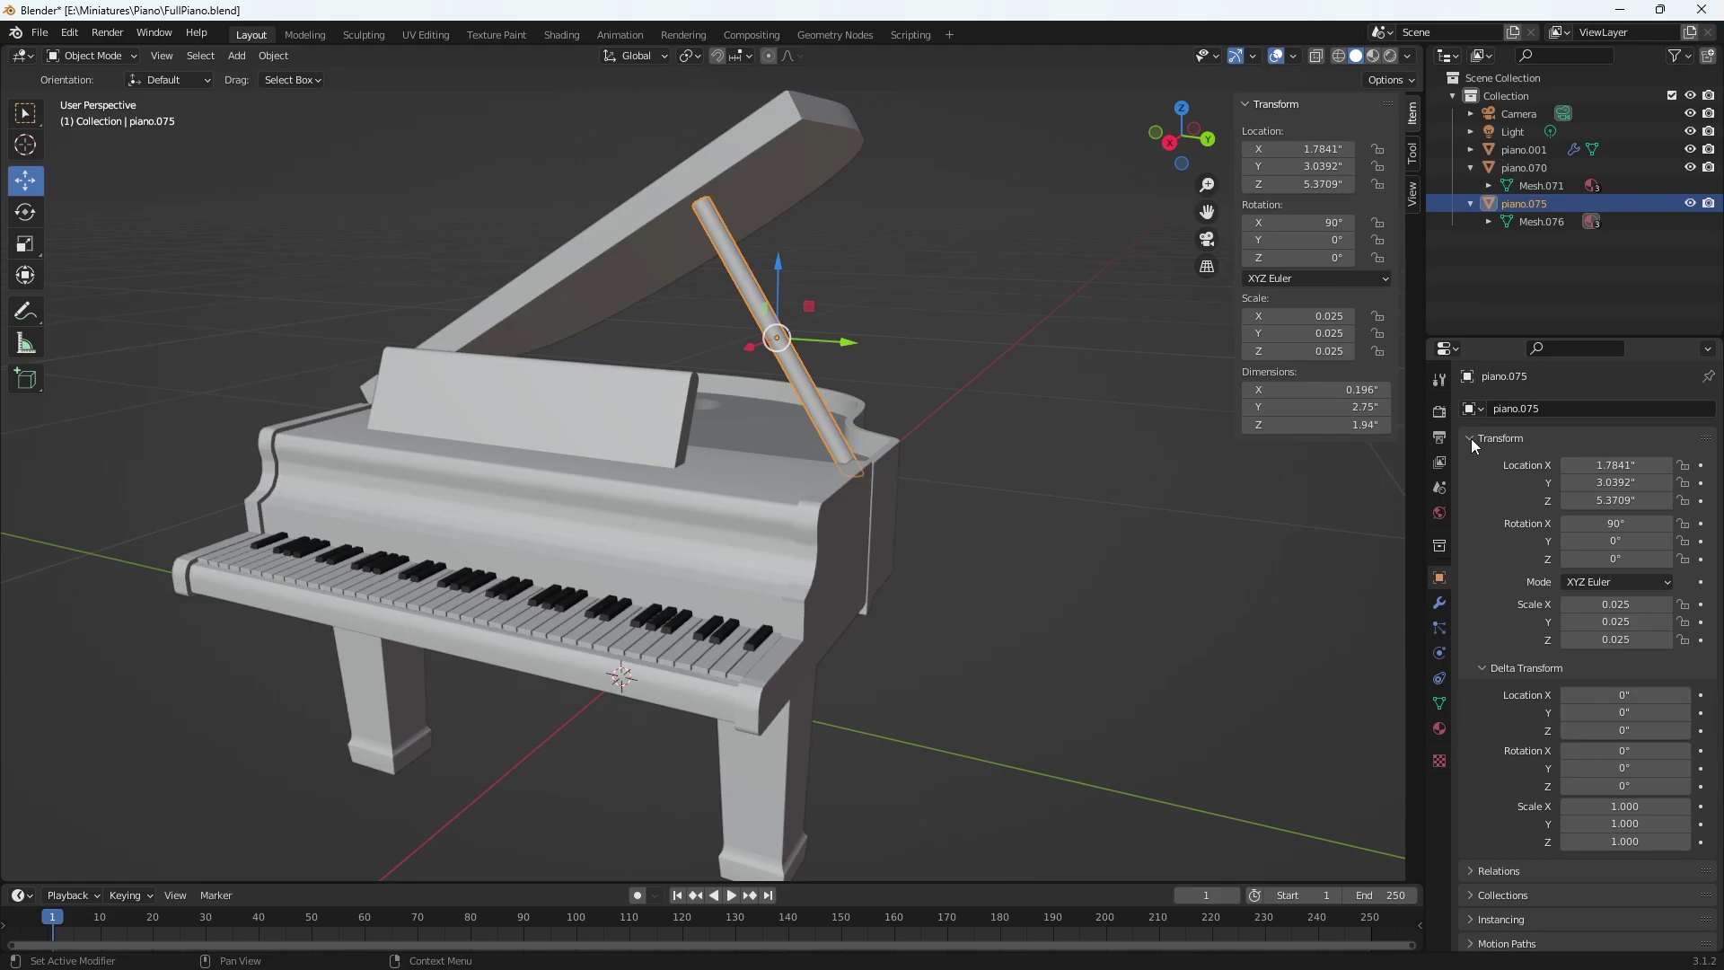
left_click(1489, 664)
left_click(1489, 664)
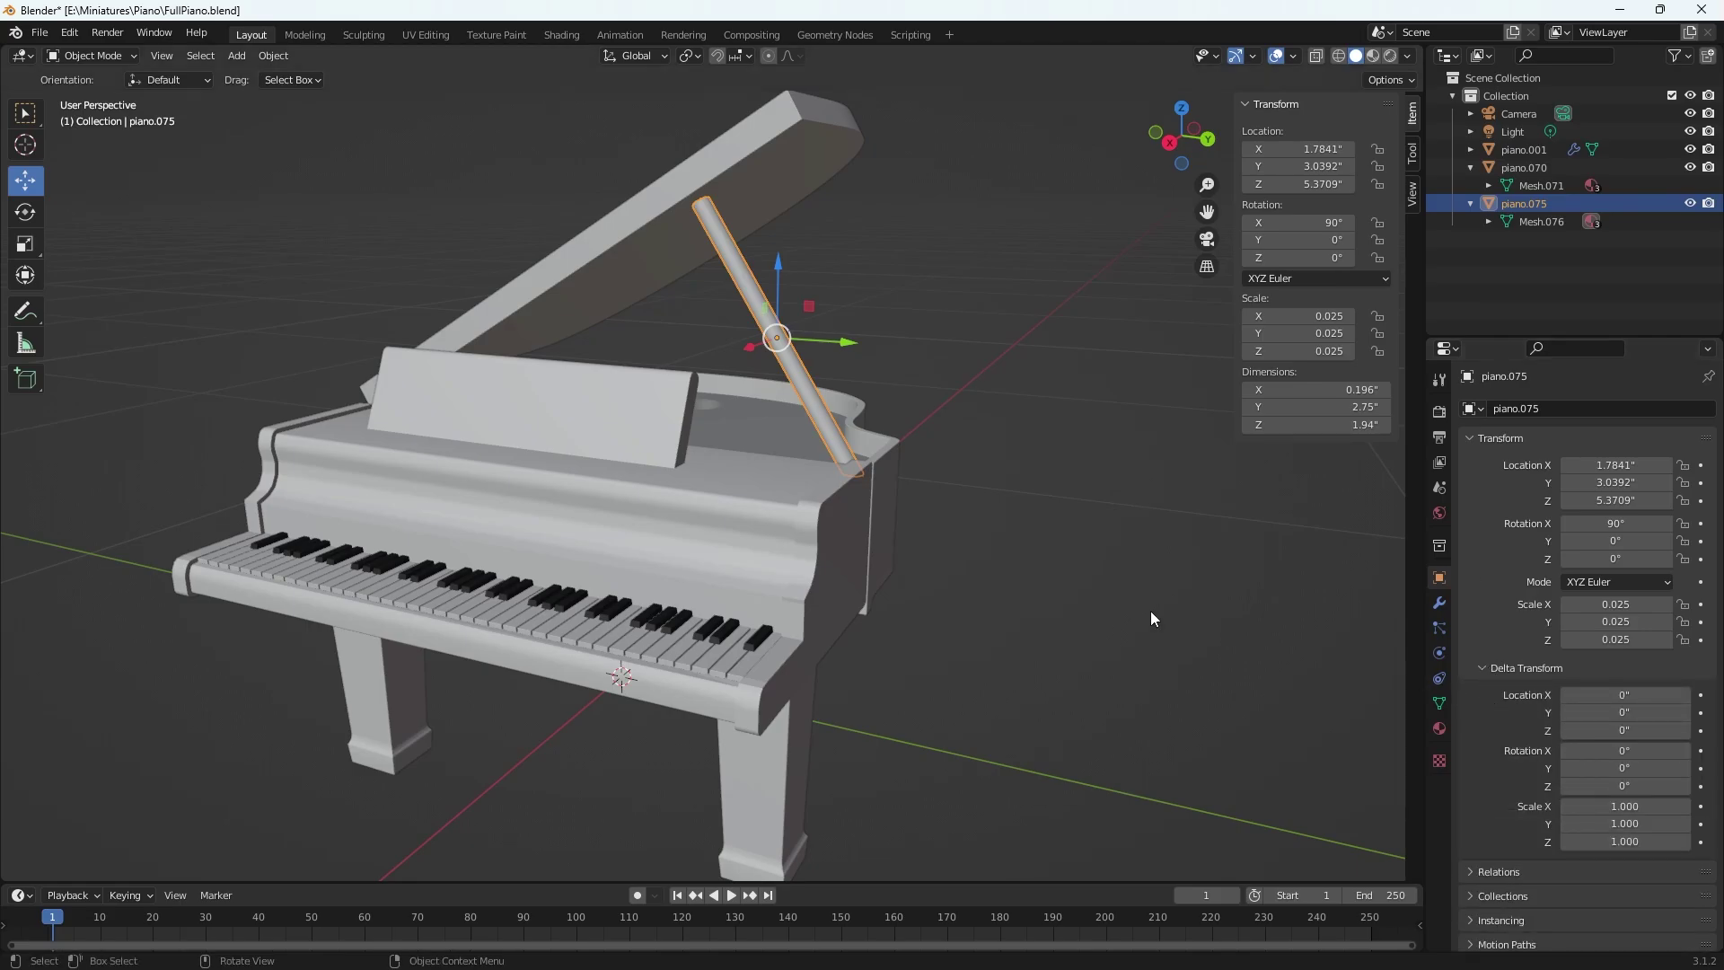
middle_click_drag(861, 510, 808, 359)
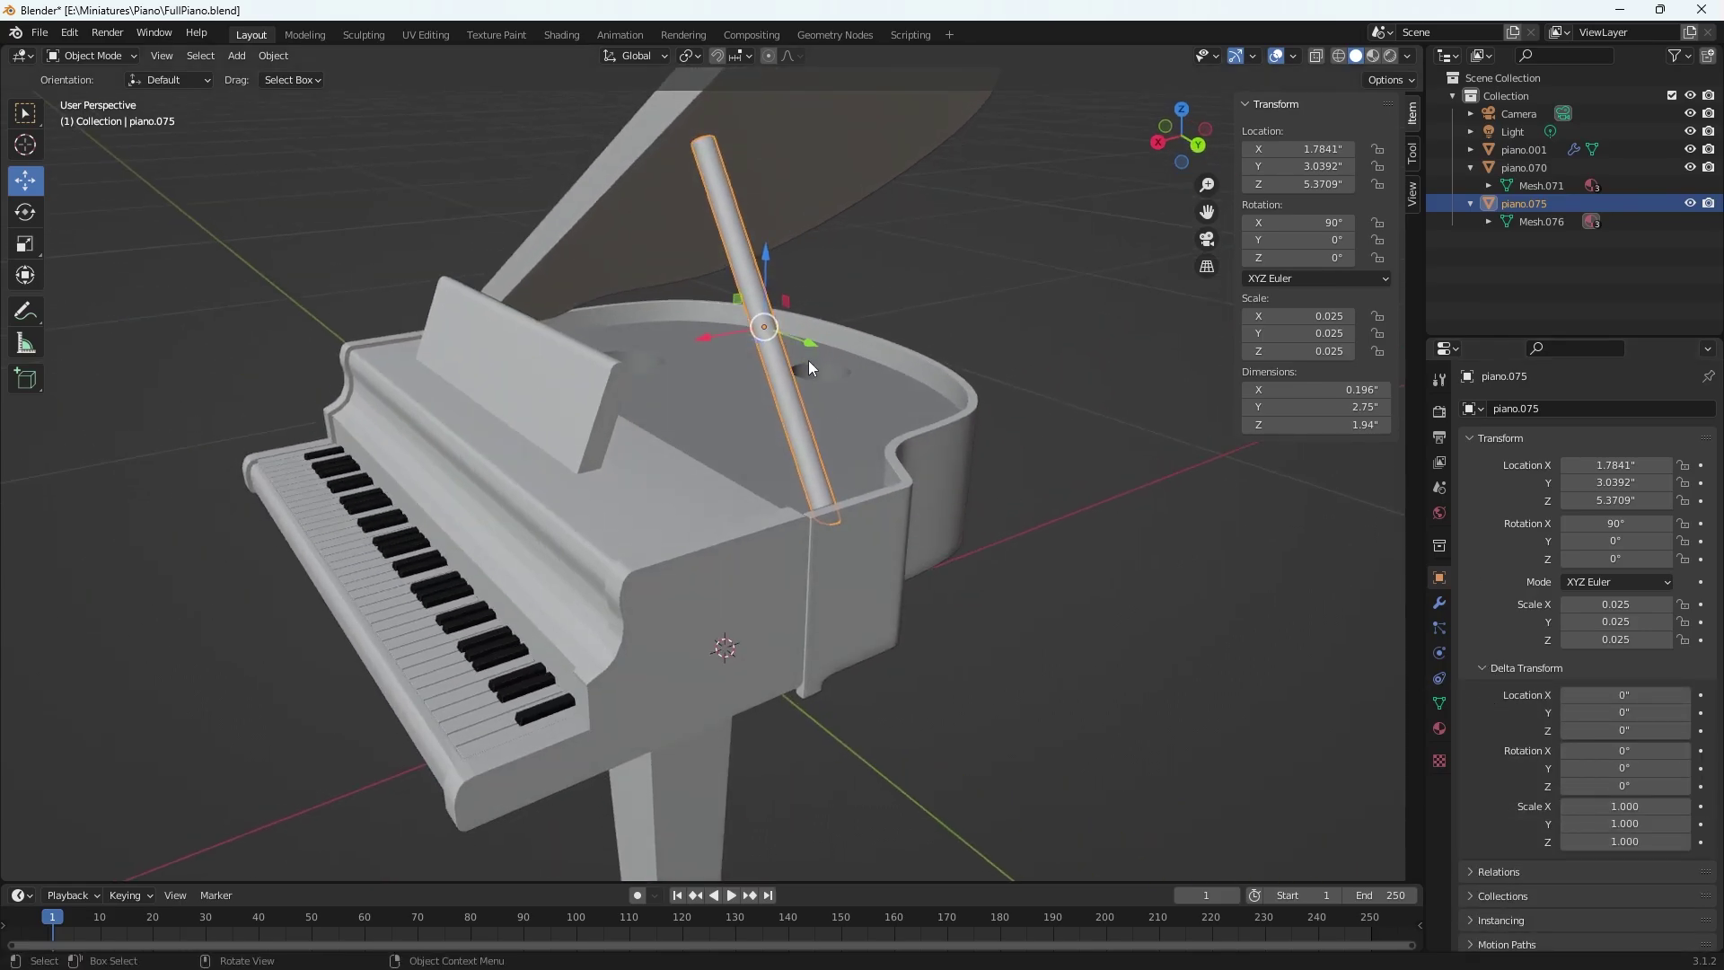
Apply All Transforms to Piano.075 so location and rotation read 0 and scale 1
left_click(286, 57)
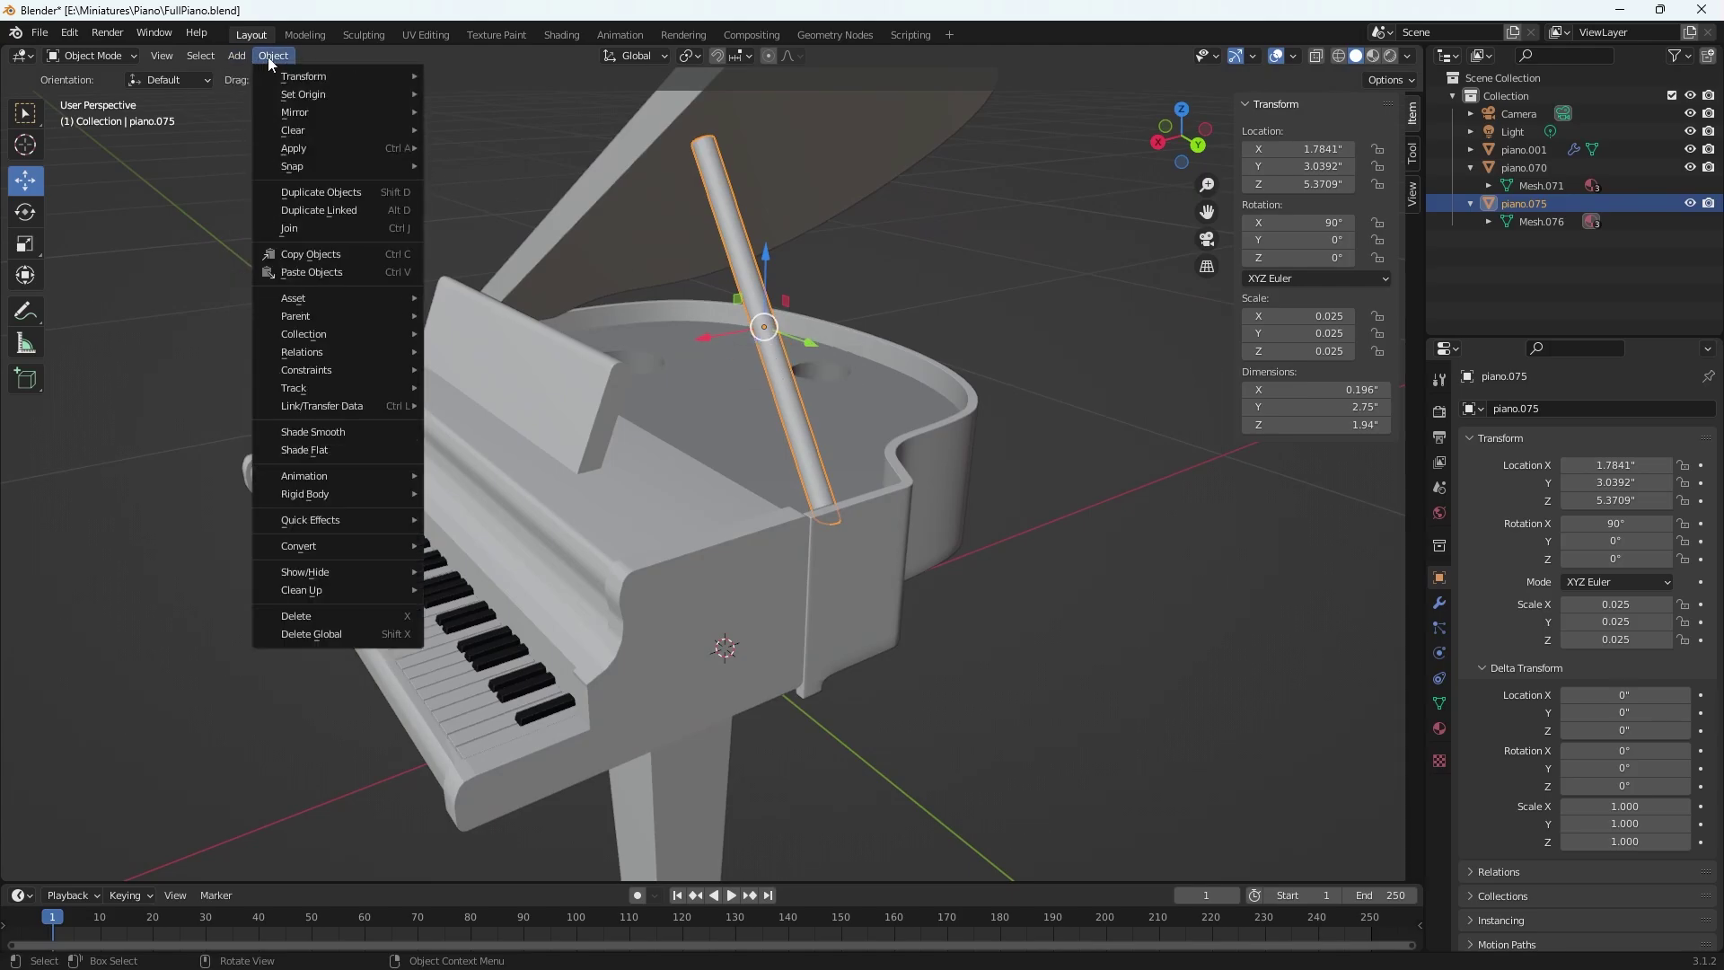
mouse_move(308, 156)
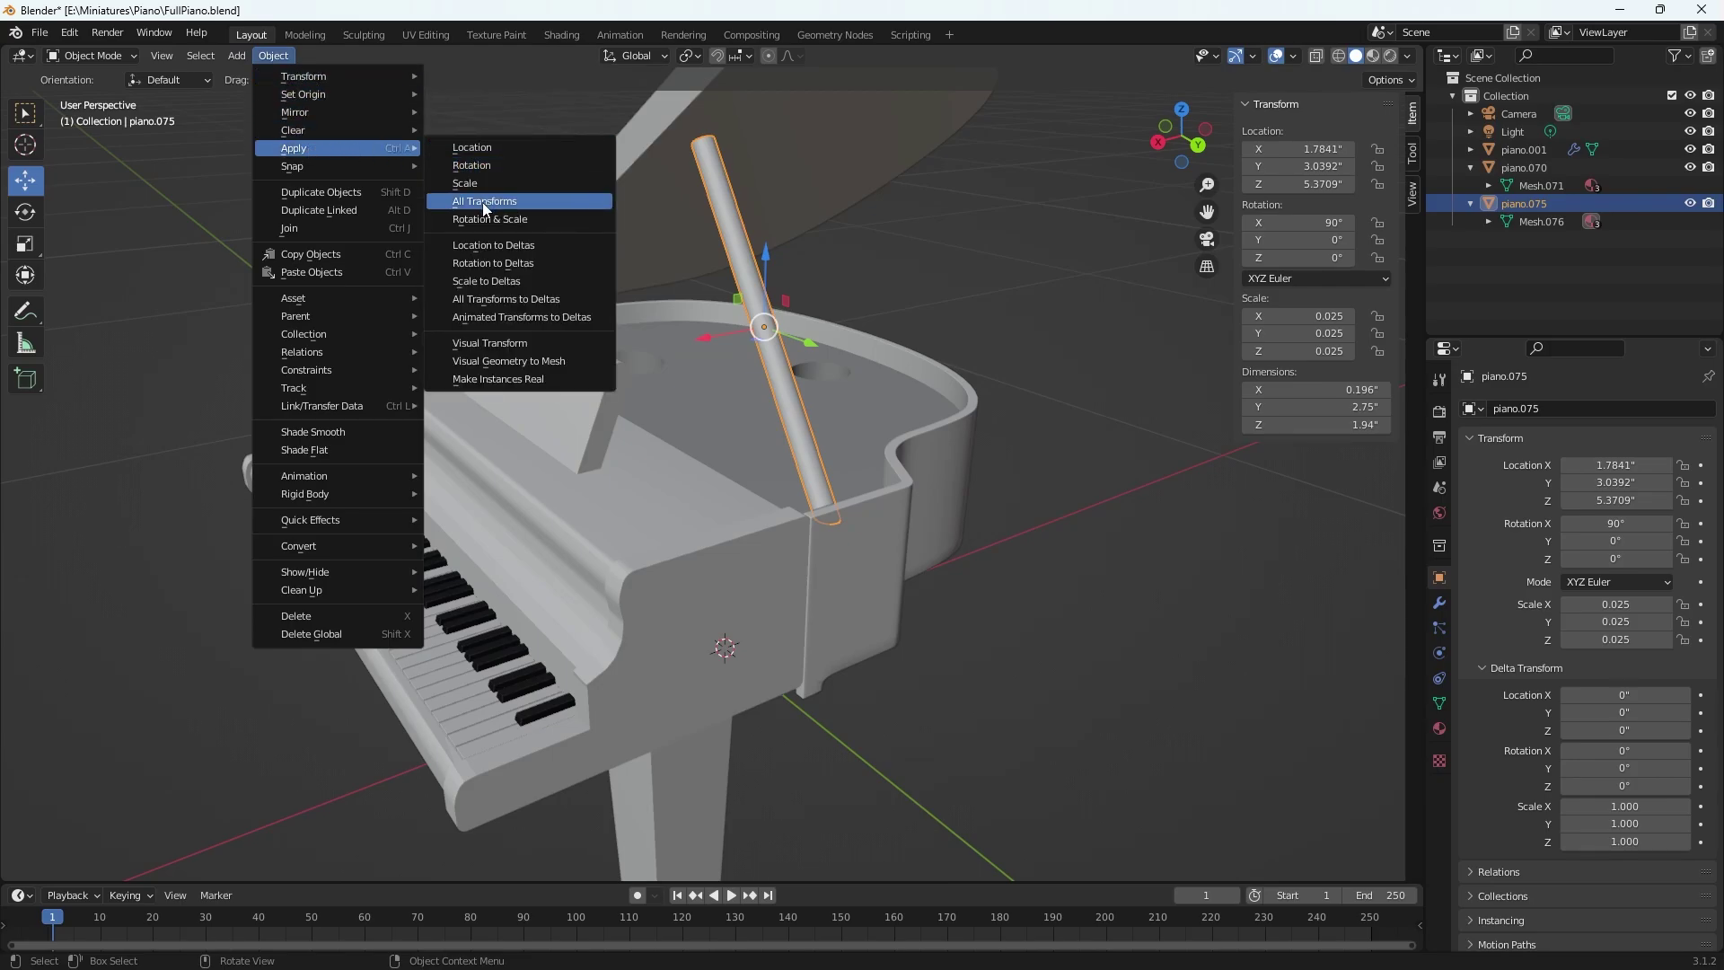
left_click(483, 203)
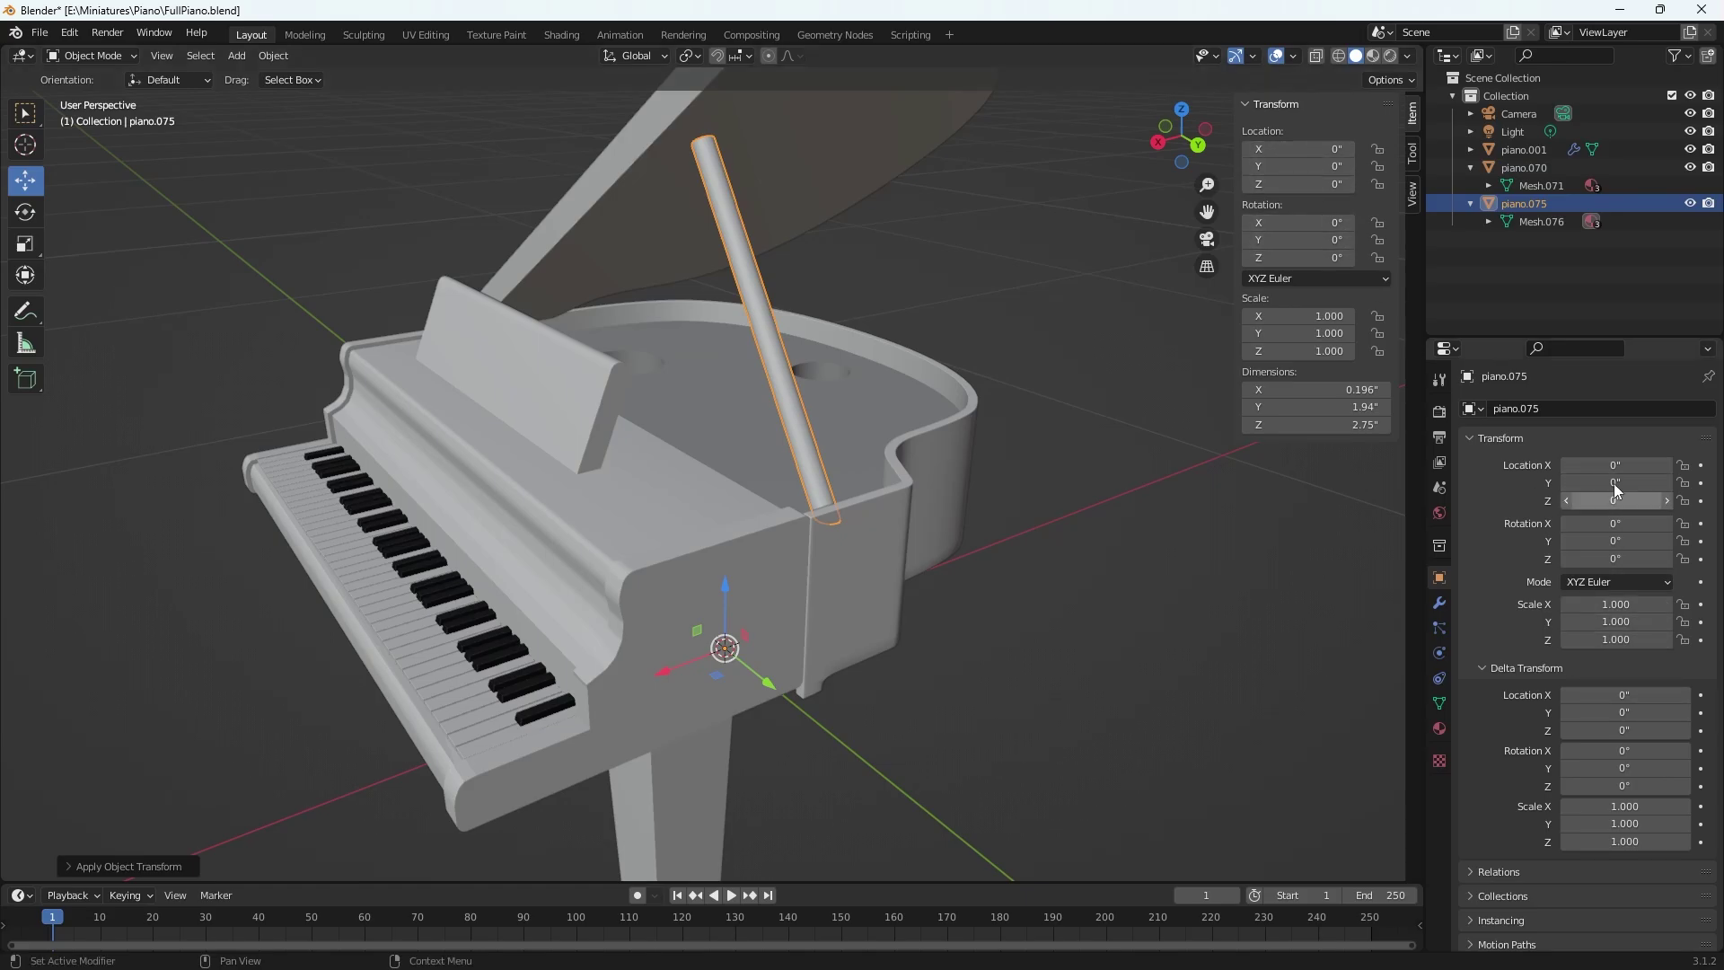
middle_click_drag(925, 679, 1027, 644)
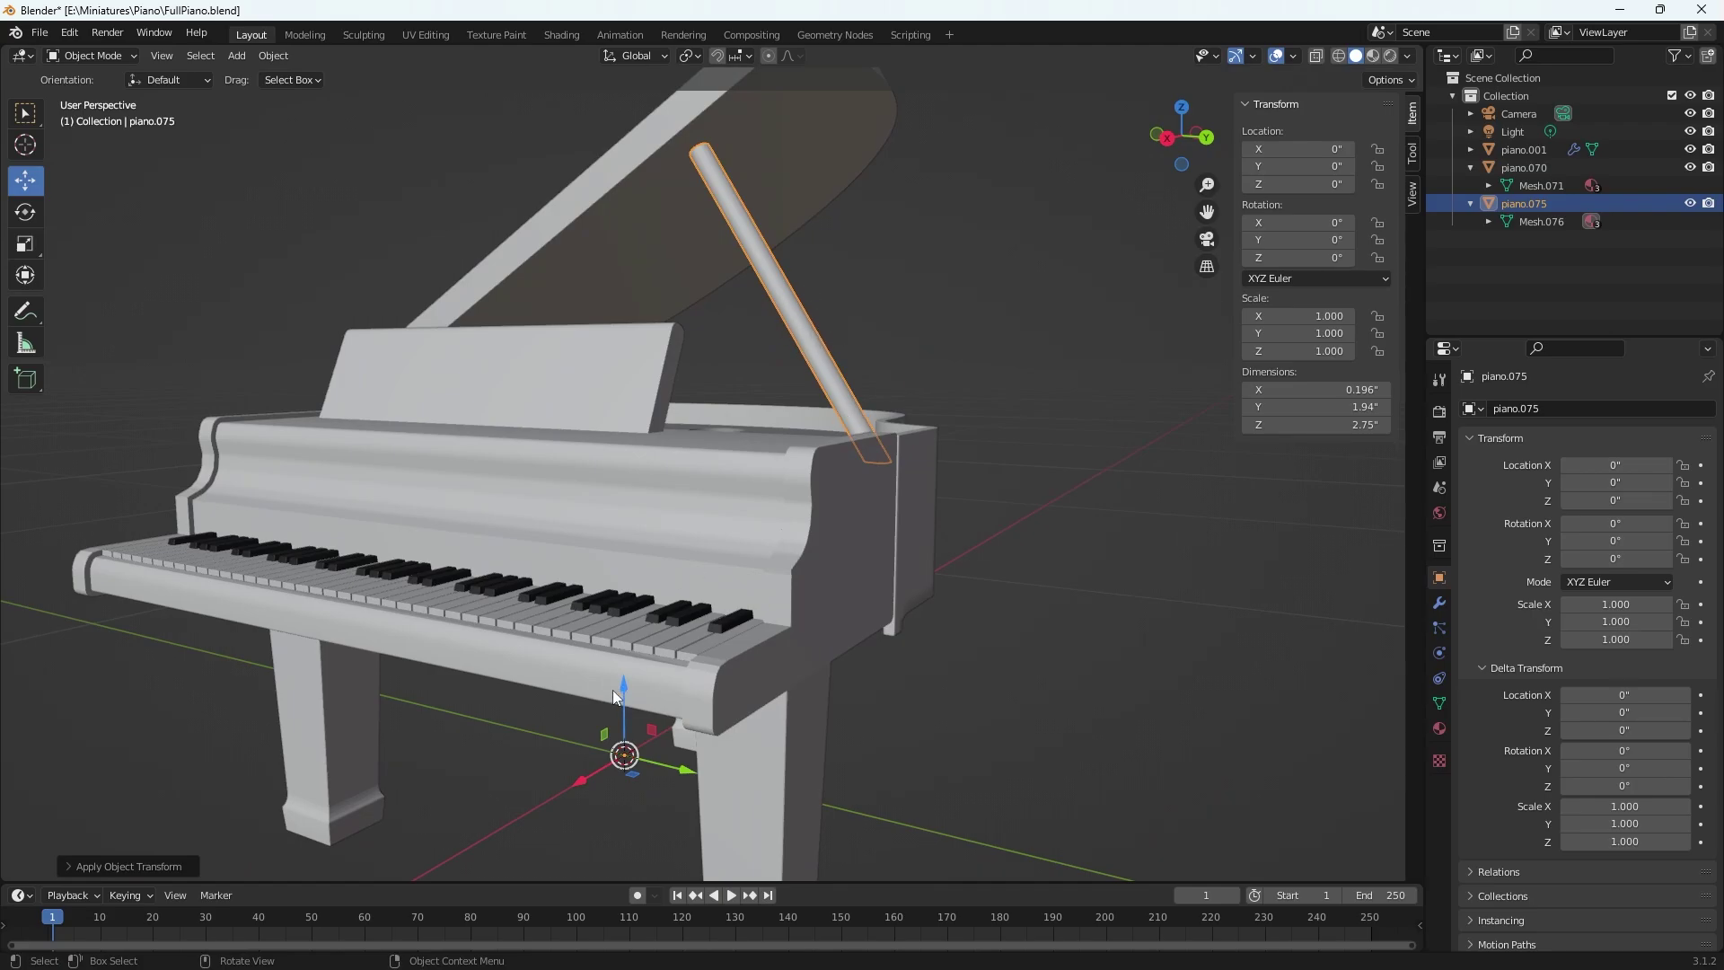
Set the stick's origin to its geometry, restoring location 1.7841, 3.0392, 5.3709
left_click(794, 311)
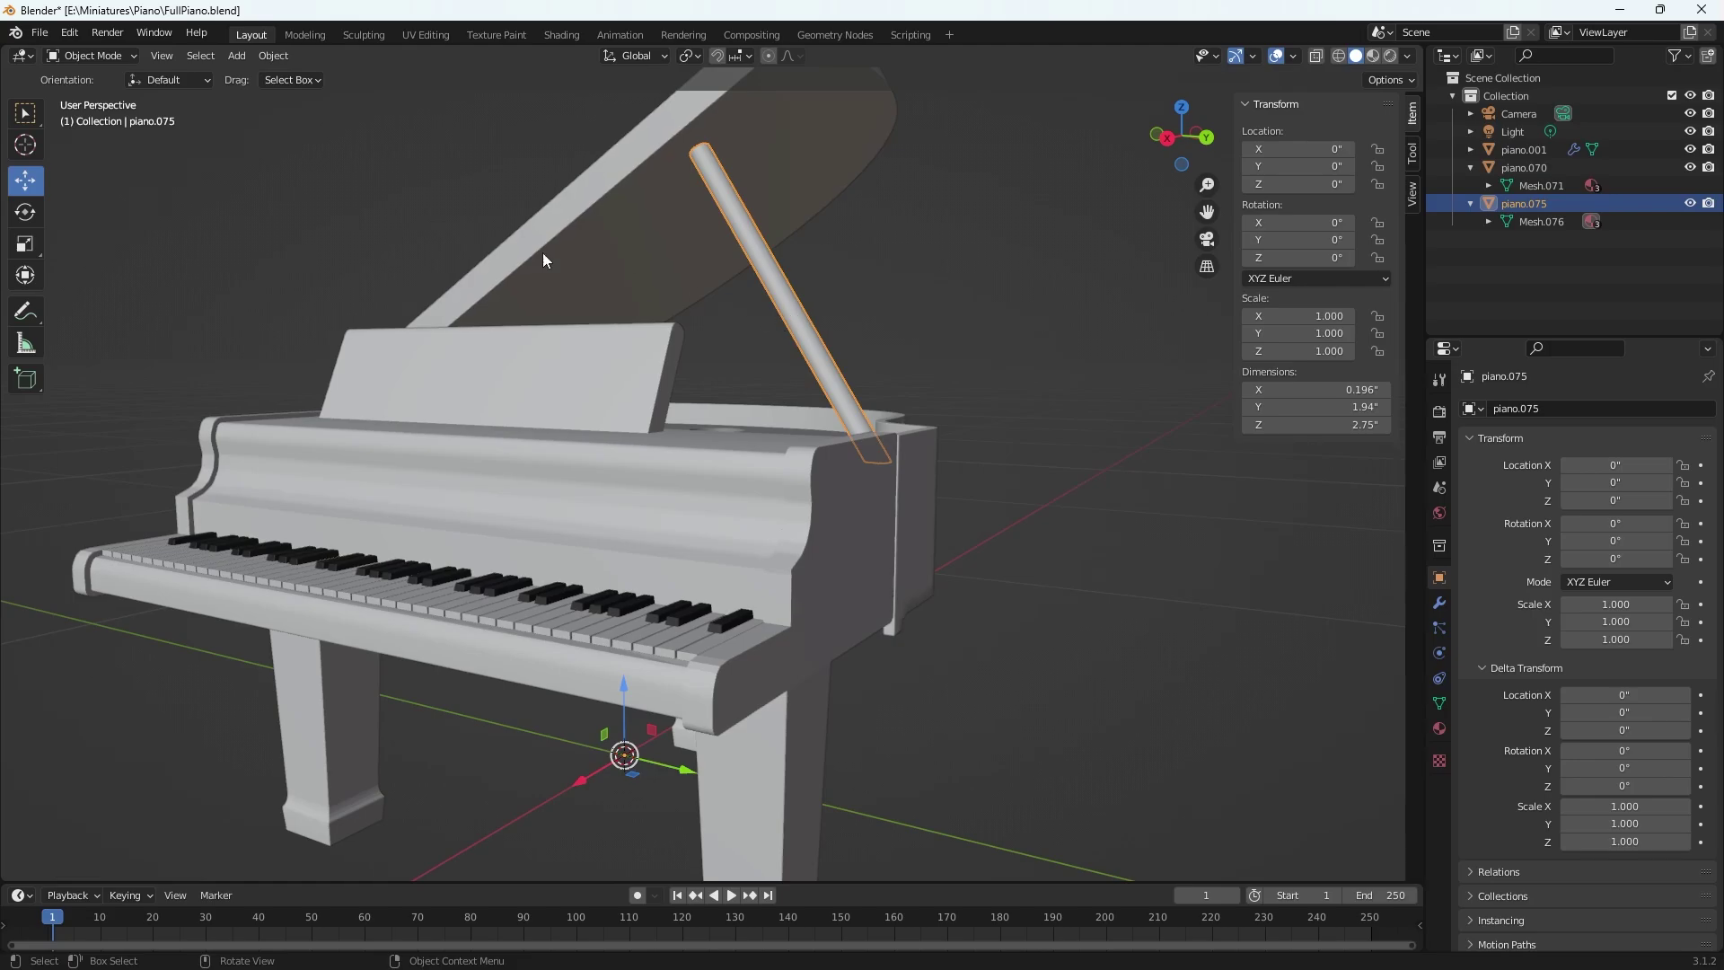
left_click(274, 56)
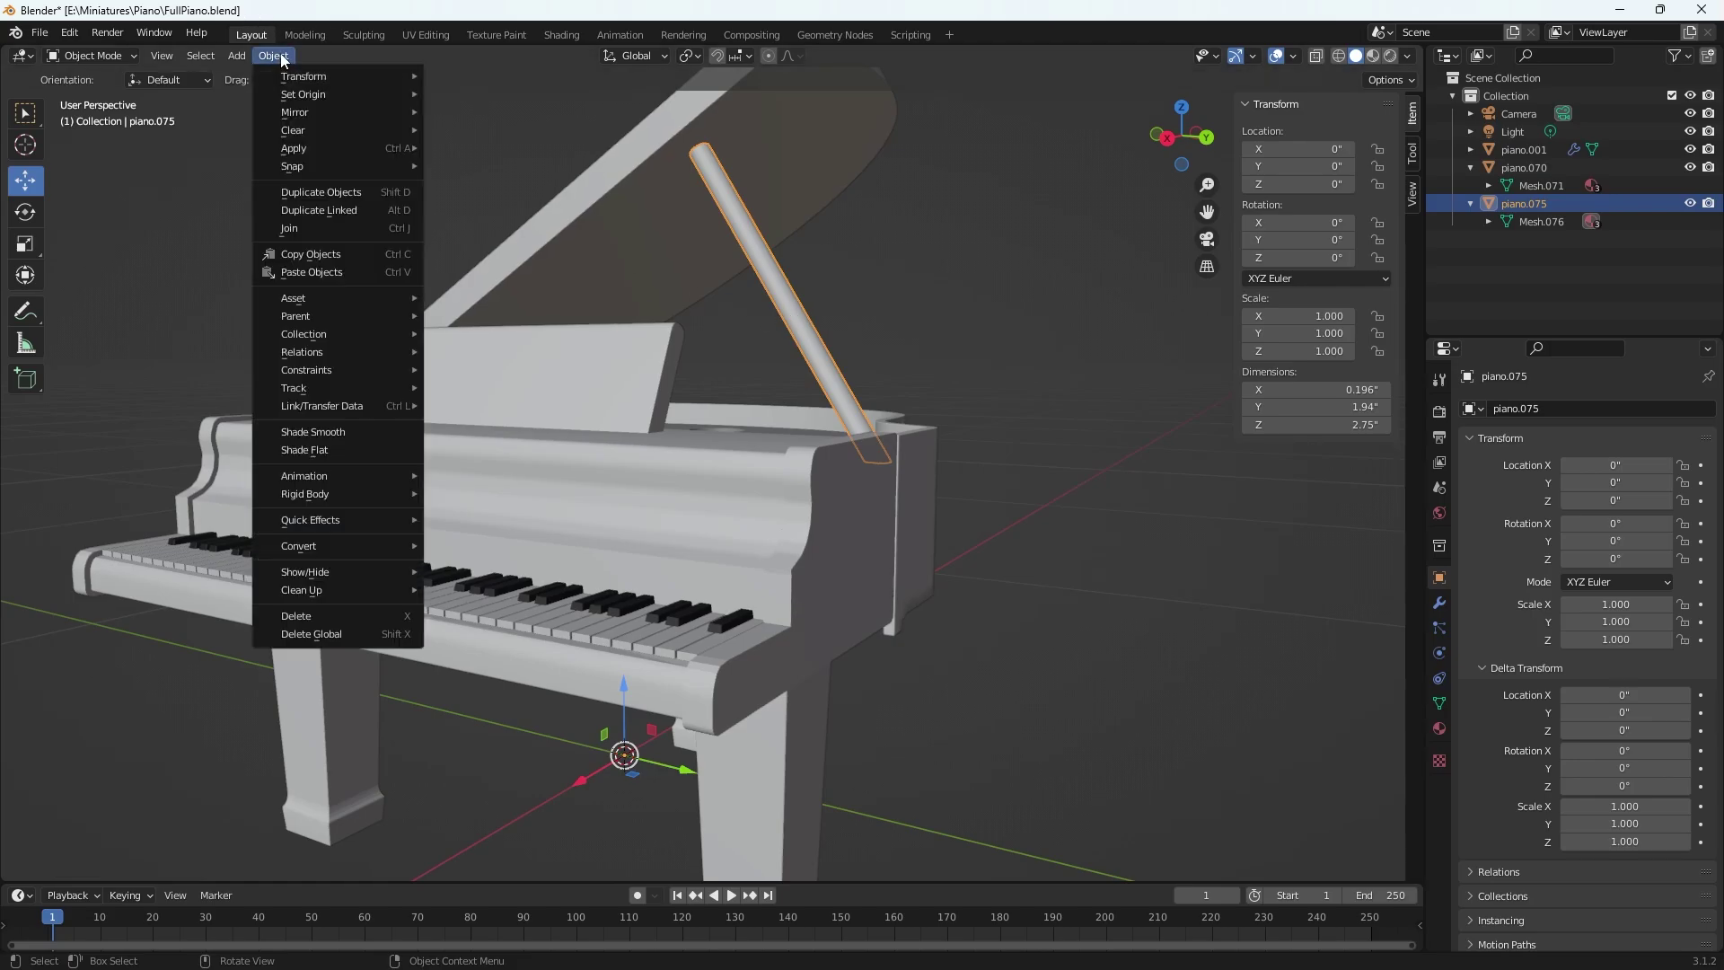
mouse_move(299, 93)
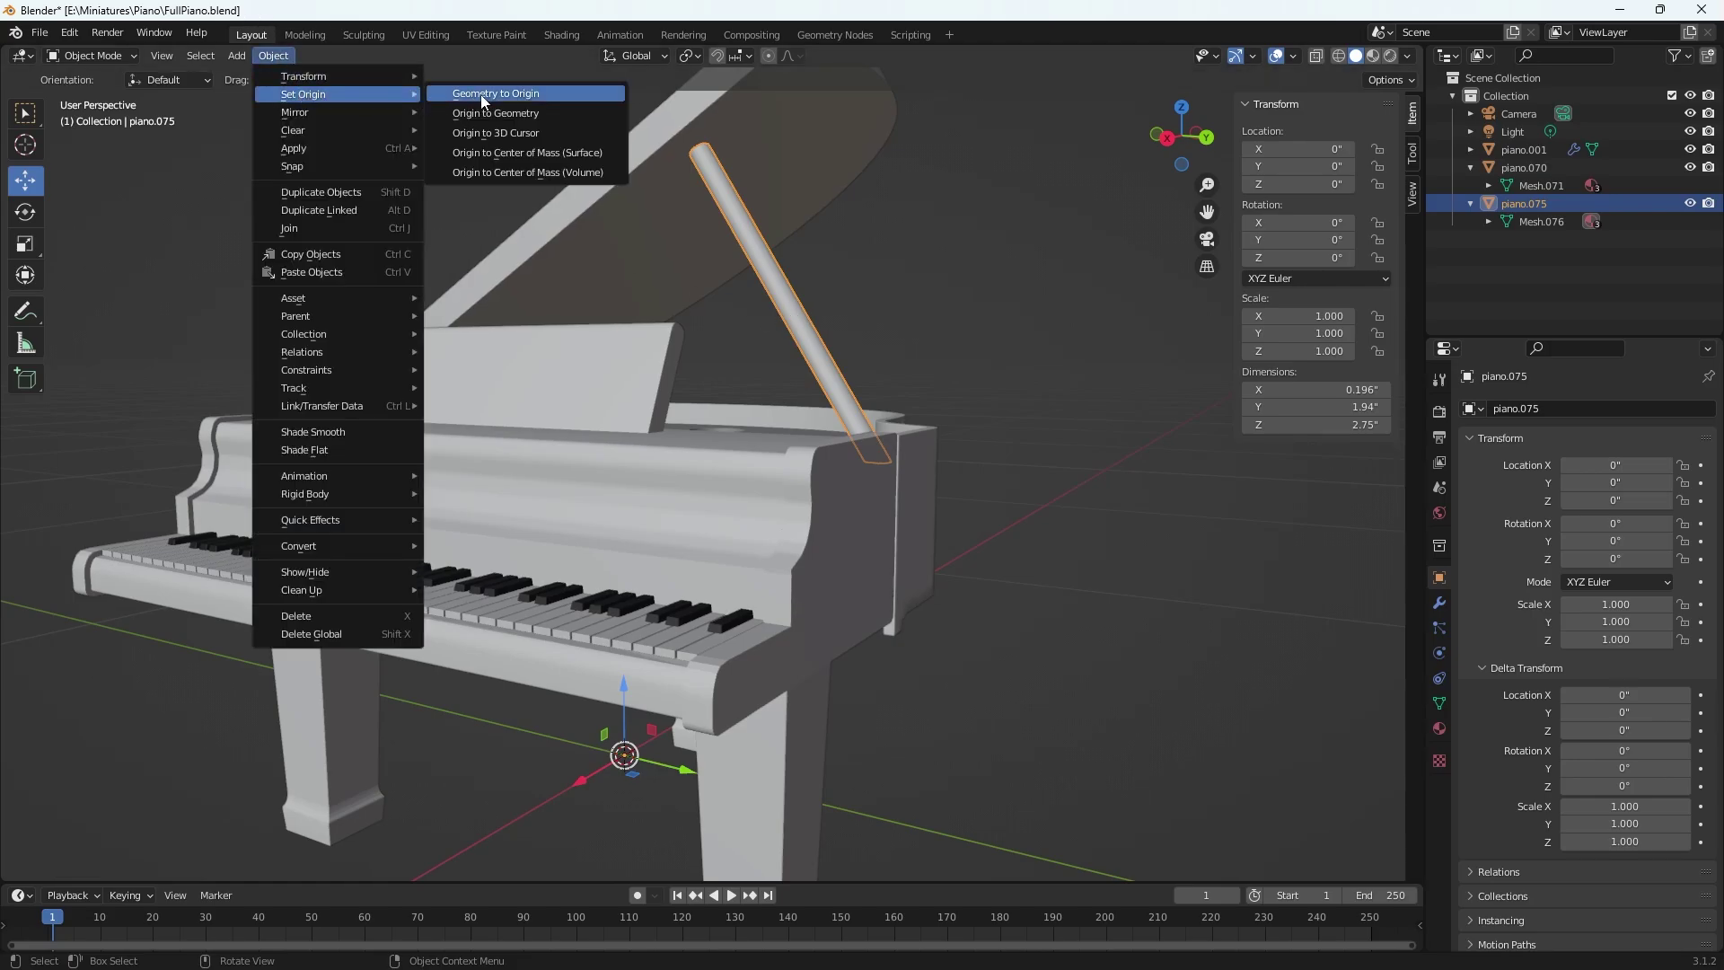
left_click(494, 114)
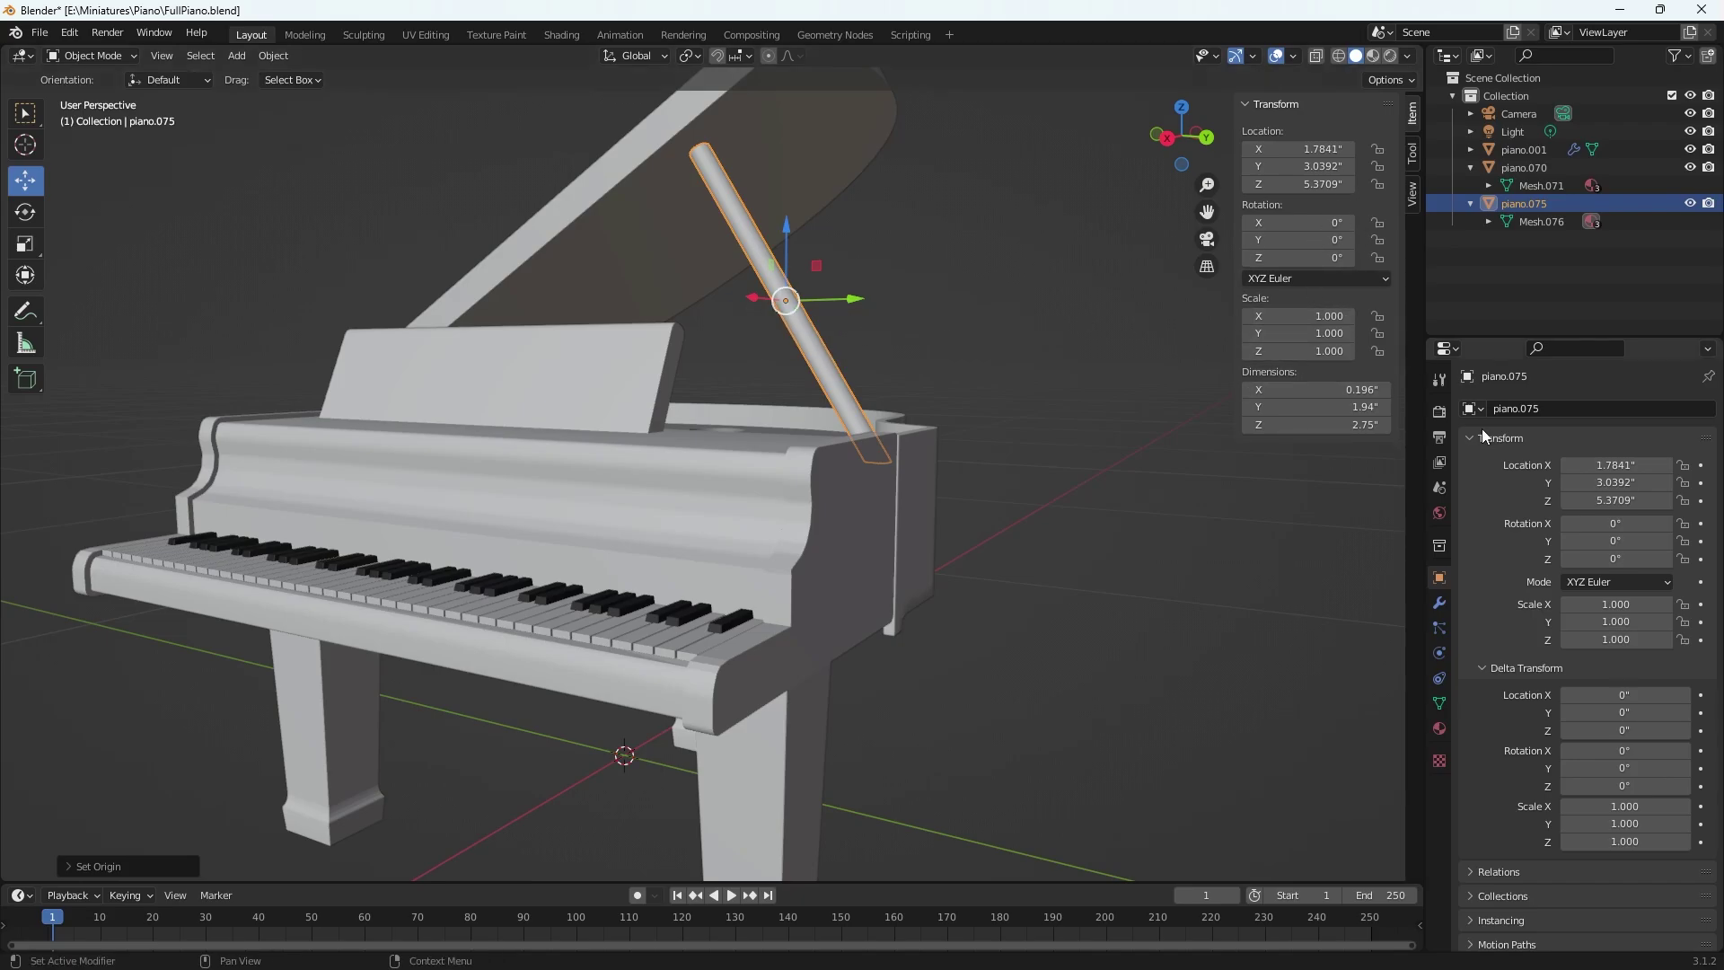
Undo Set Origin and Apply All Transforms, restoring rotation X 90° and scale 0.025, then reselect the stick
left_click(951, 352)
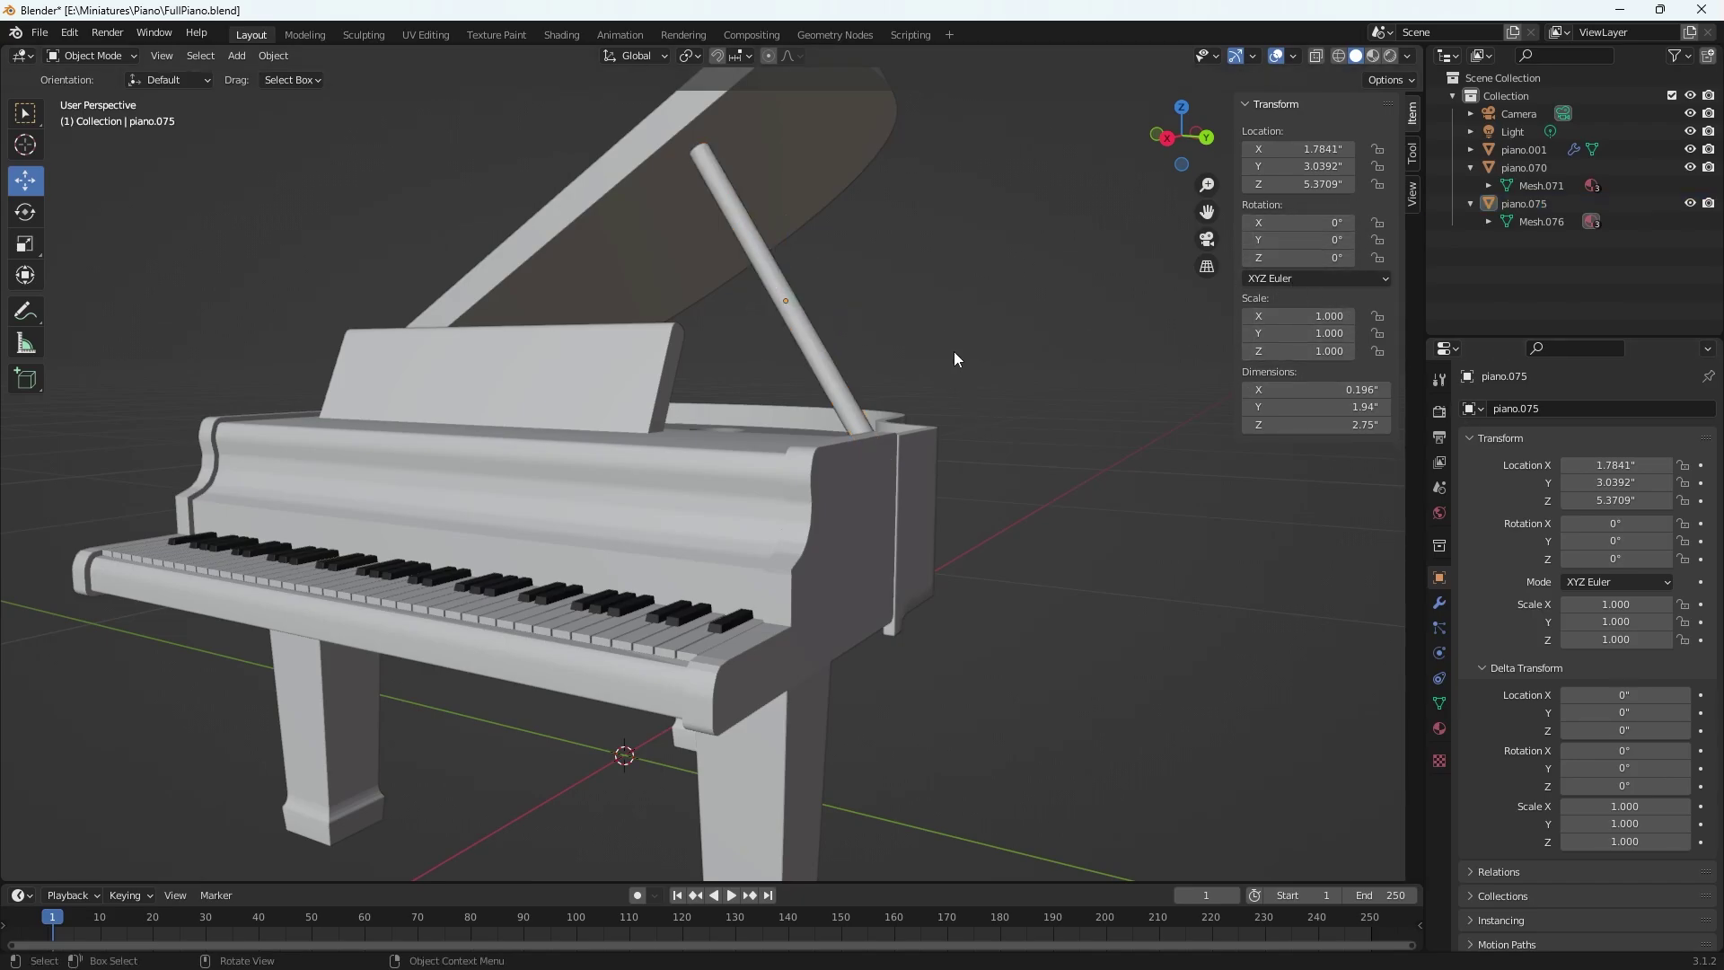
key("ctrl+z")
key("ctrl+z")
key("ctrl+z")
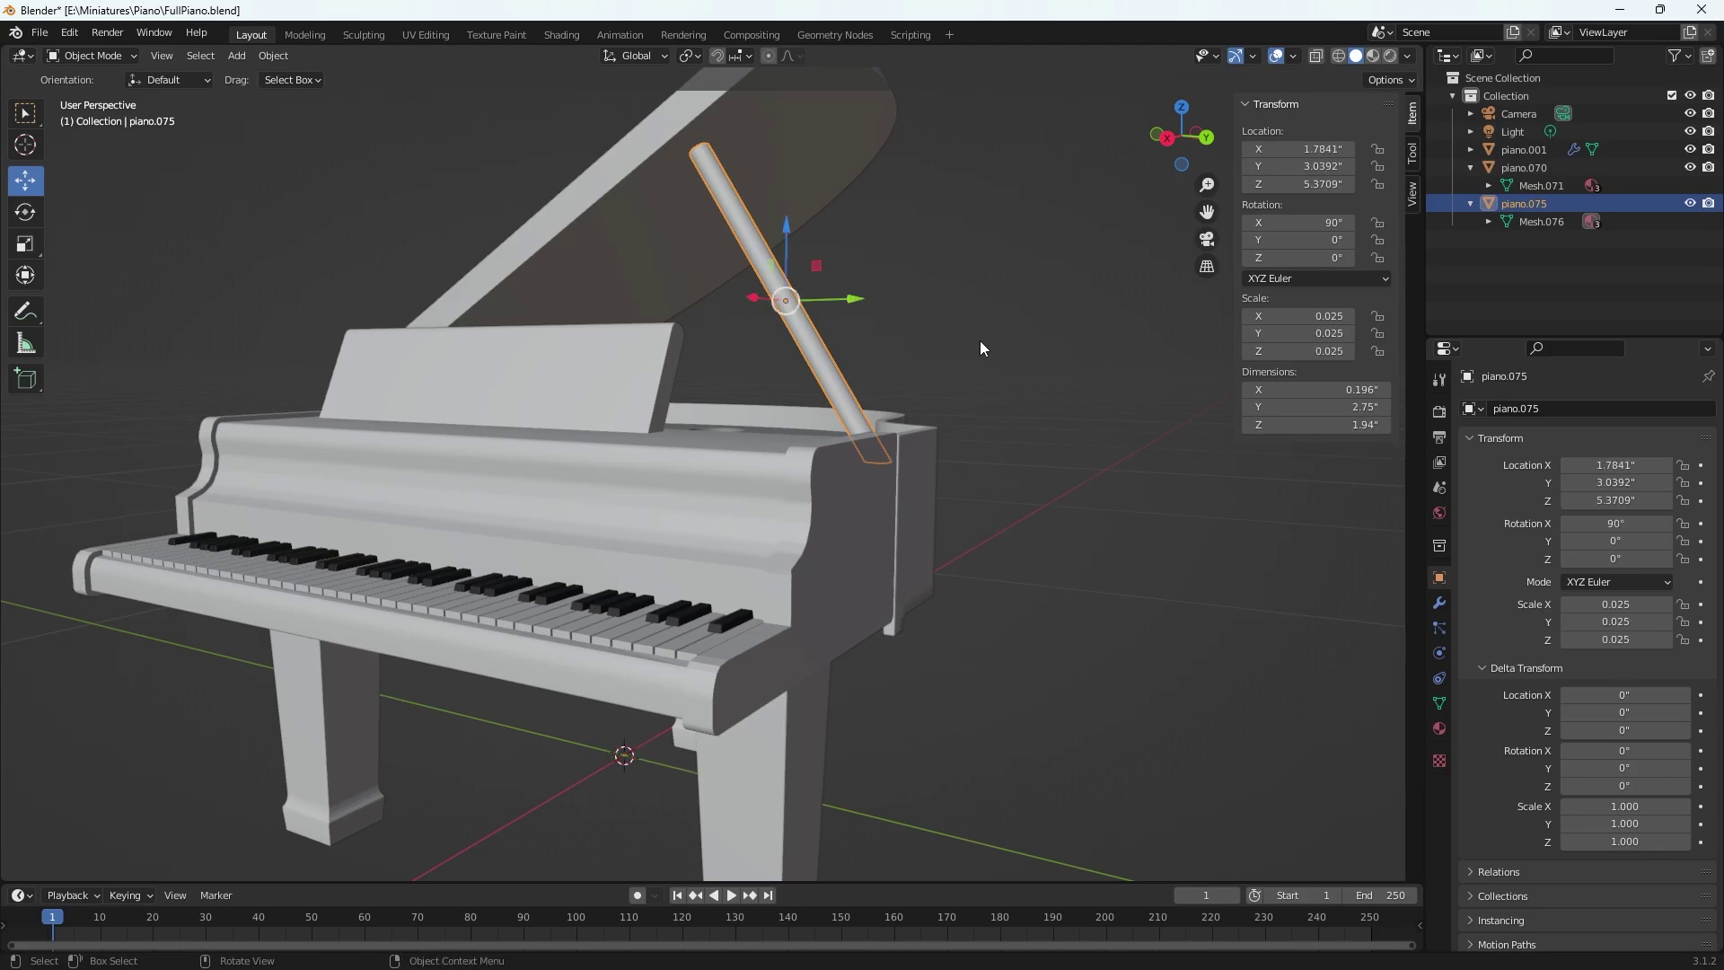
key("ctrl+z")
left_click(817, 333)
mouse_move(965, 320)
middle_mouse_down()
mouse_move(950, 347)
mouse_move(979, 346)
middle_mouse_up()
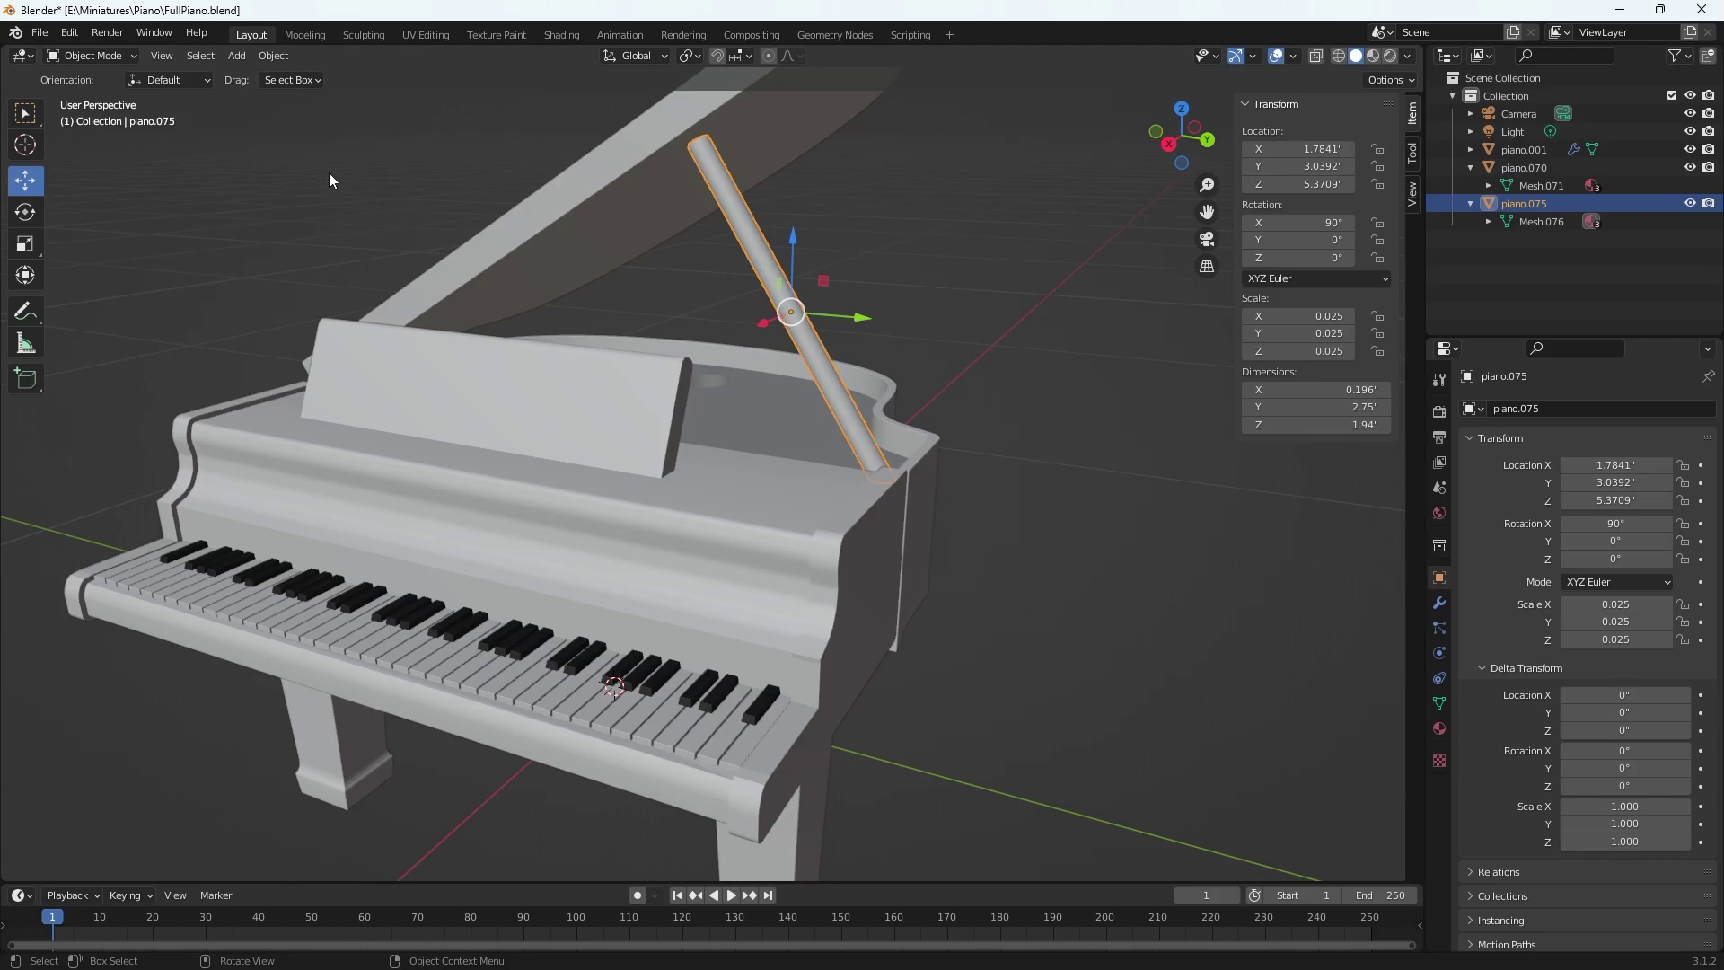
Apply Rotation & Scale to piano.075, leaving rotation 0° and scale 1.000
left_click(275, 56)
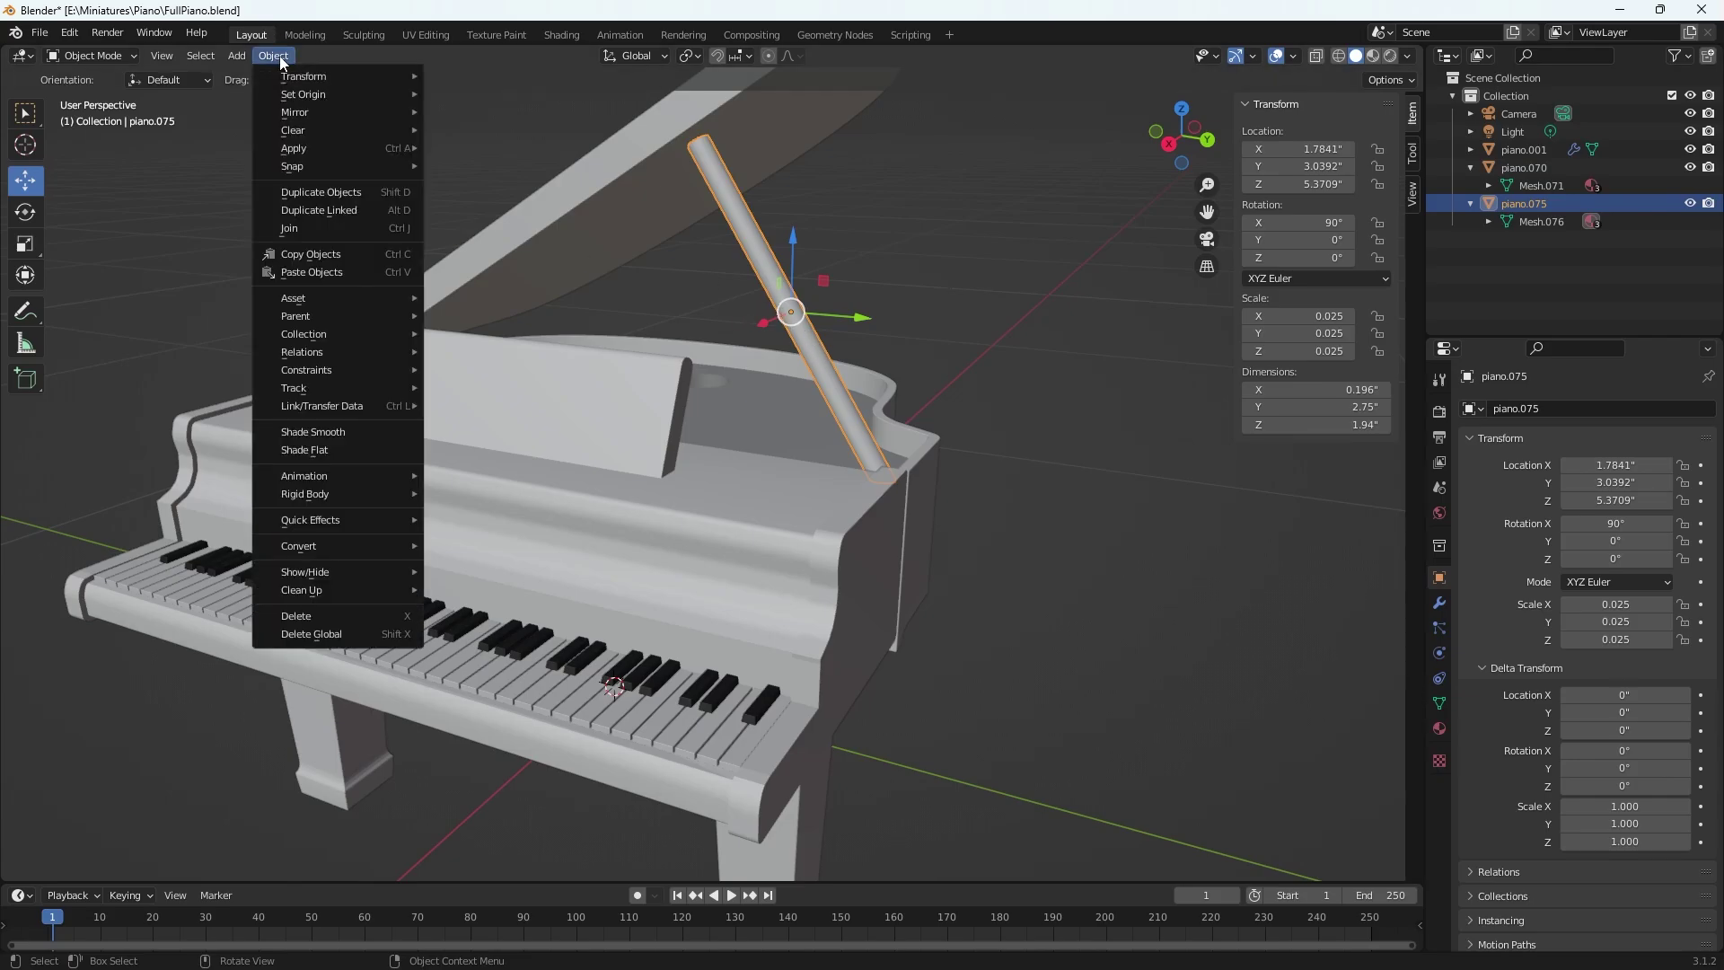
mouse_move(320, 144)
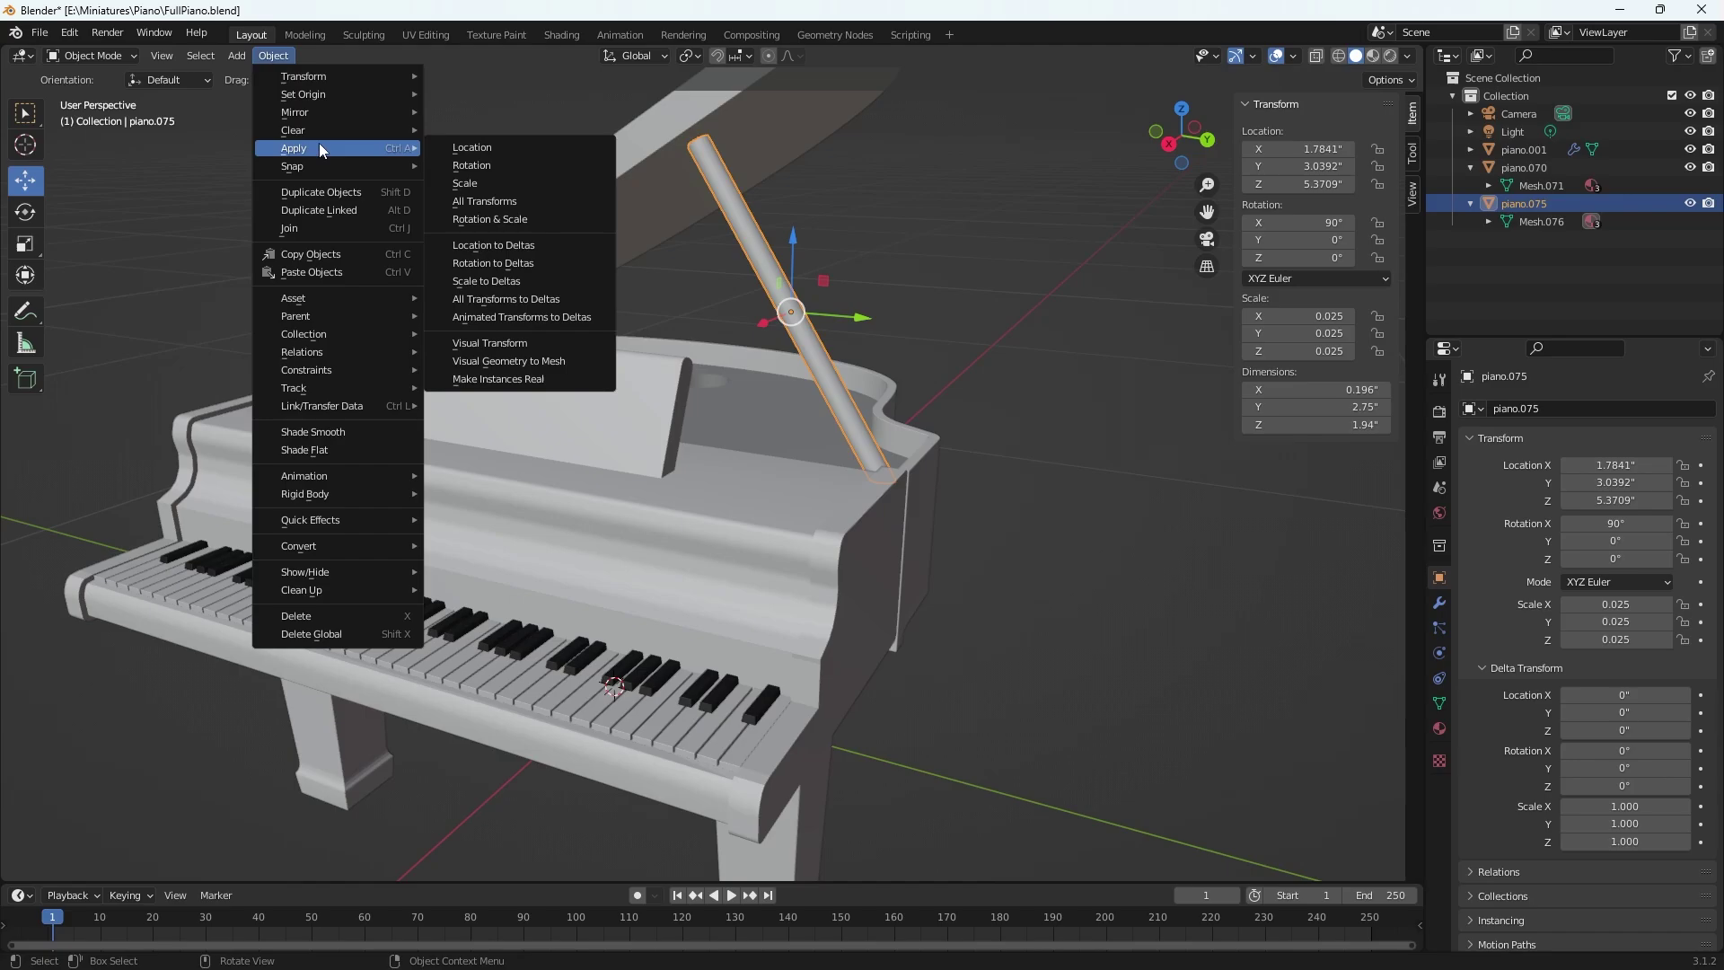
left_click(505, 221)
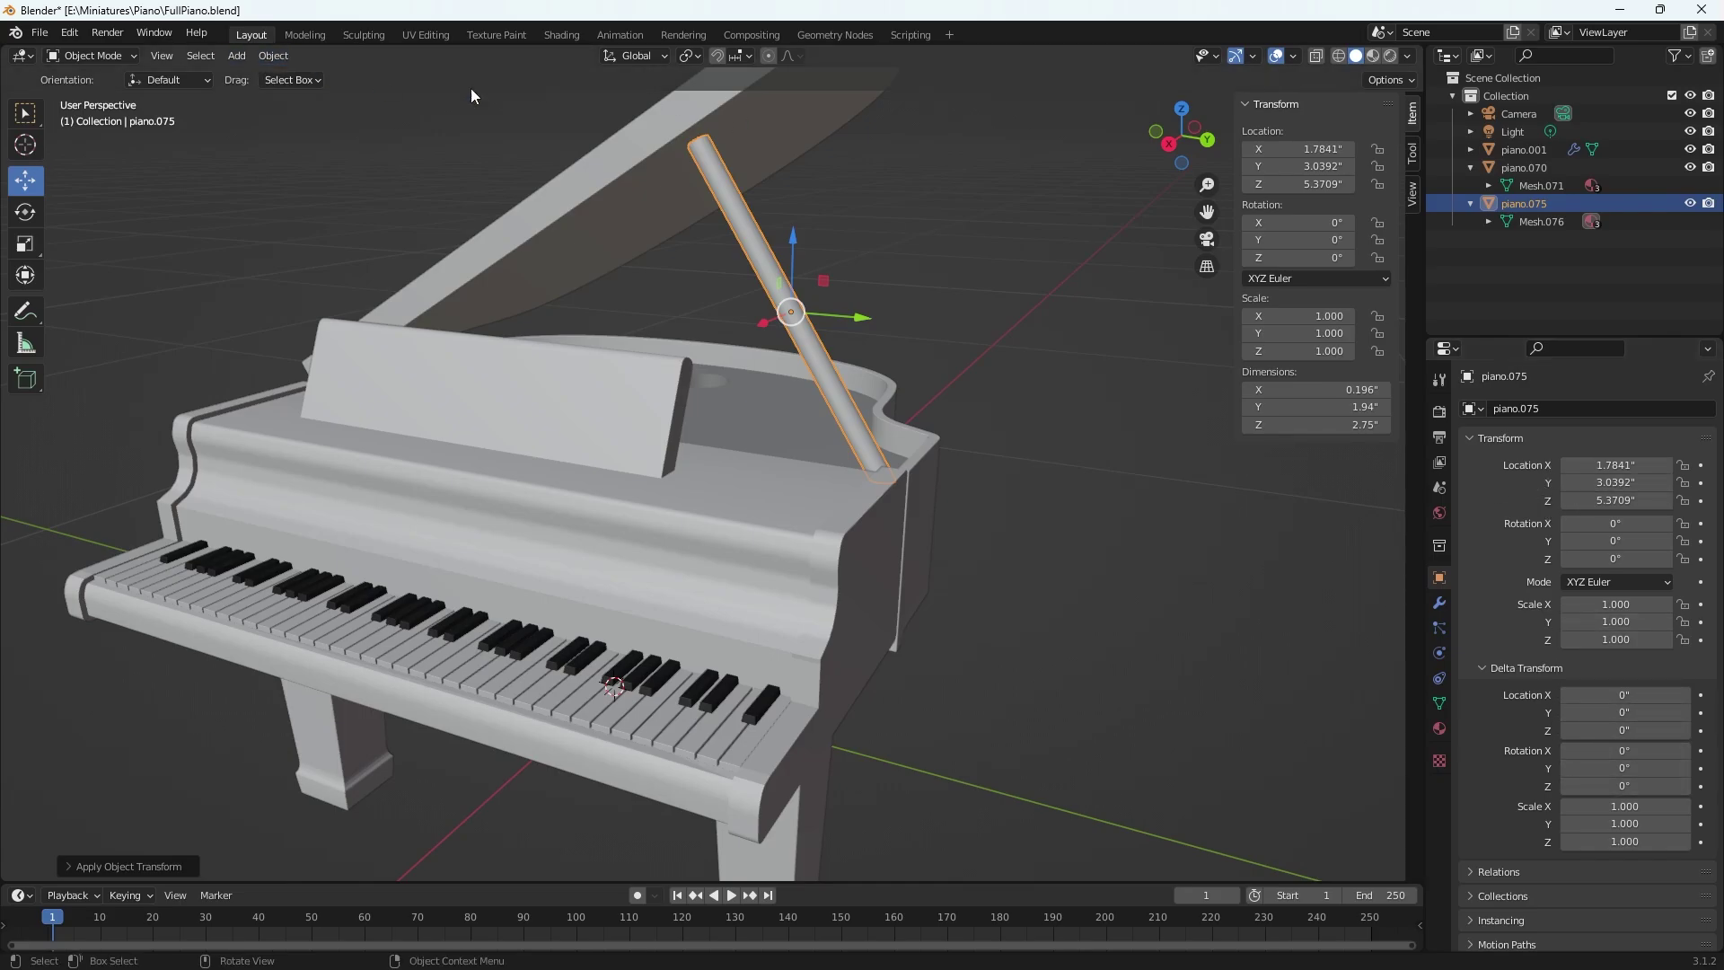
Apply Location to Deltas on piano.075, moving 1.7841, 3.0392, 5.3709 into its delta location
left_click(273, 56)
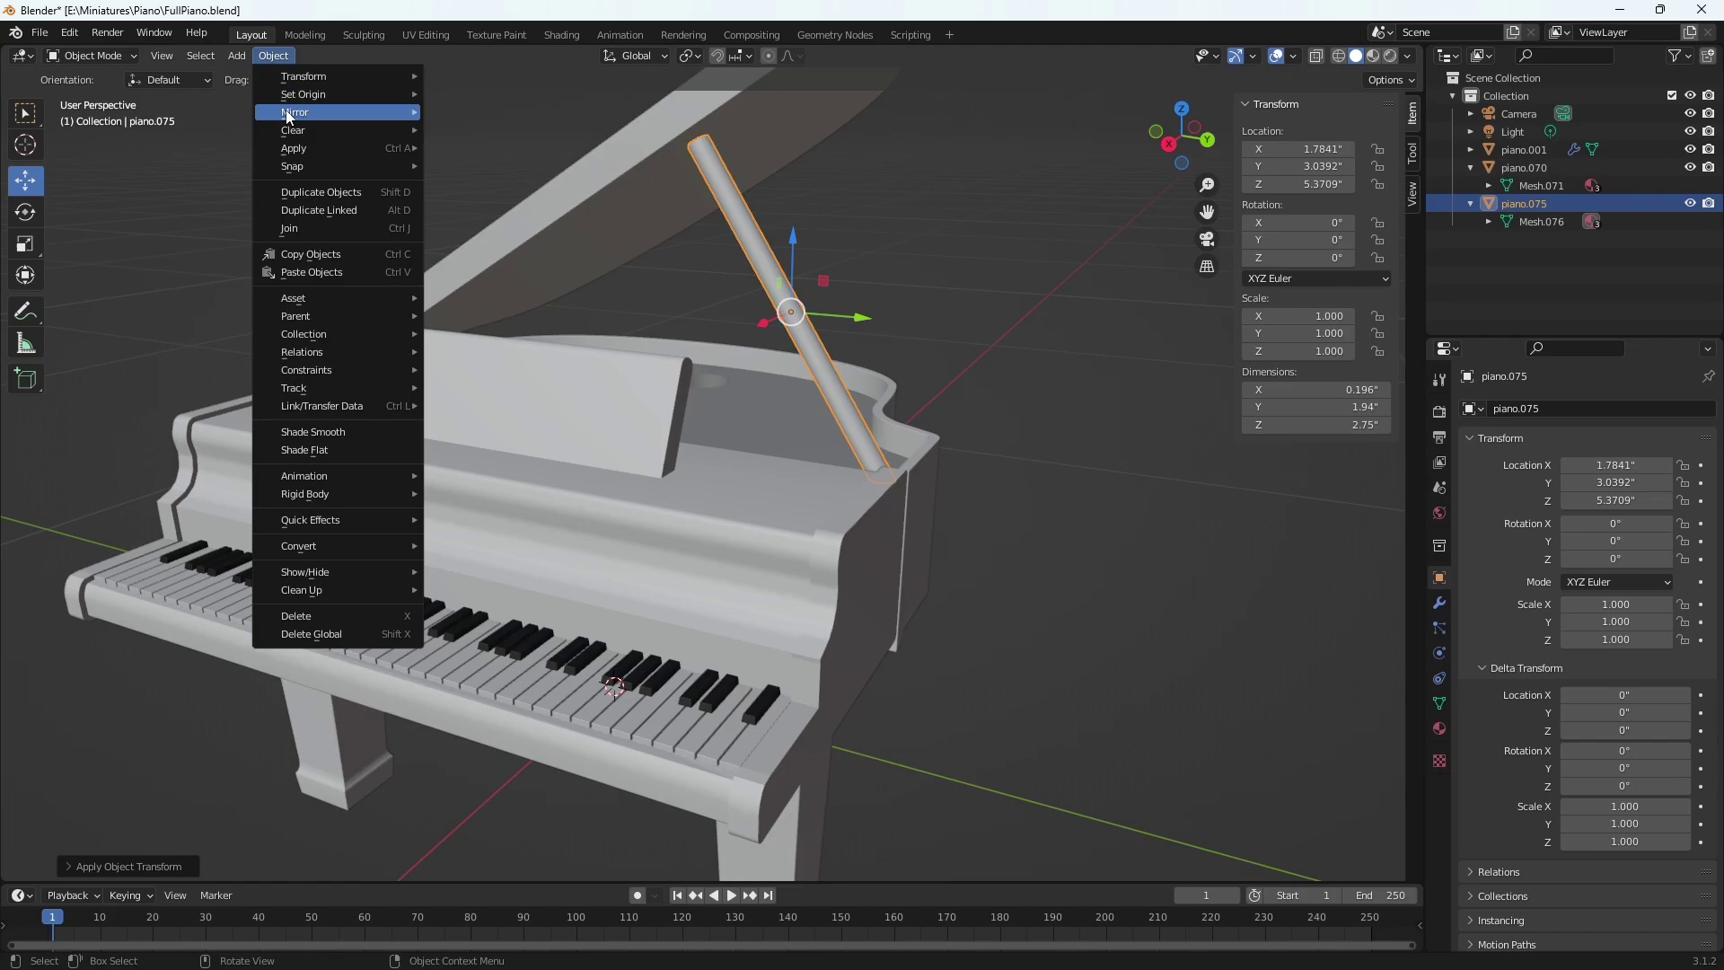
left_click(149, 183)
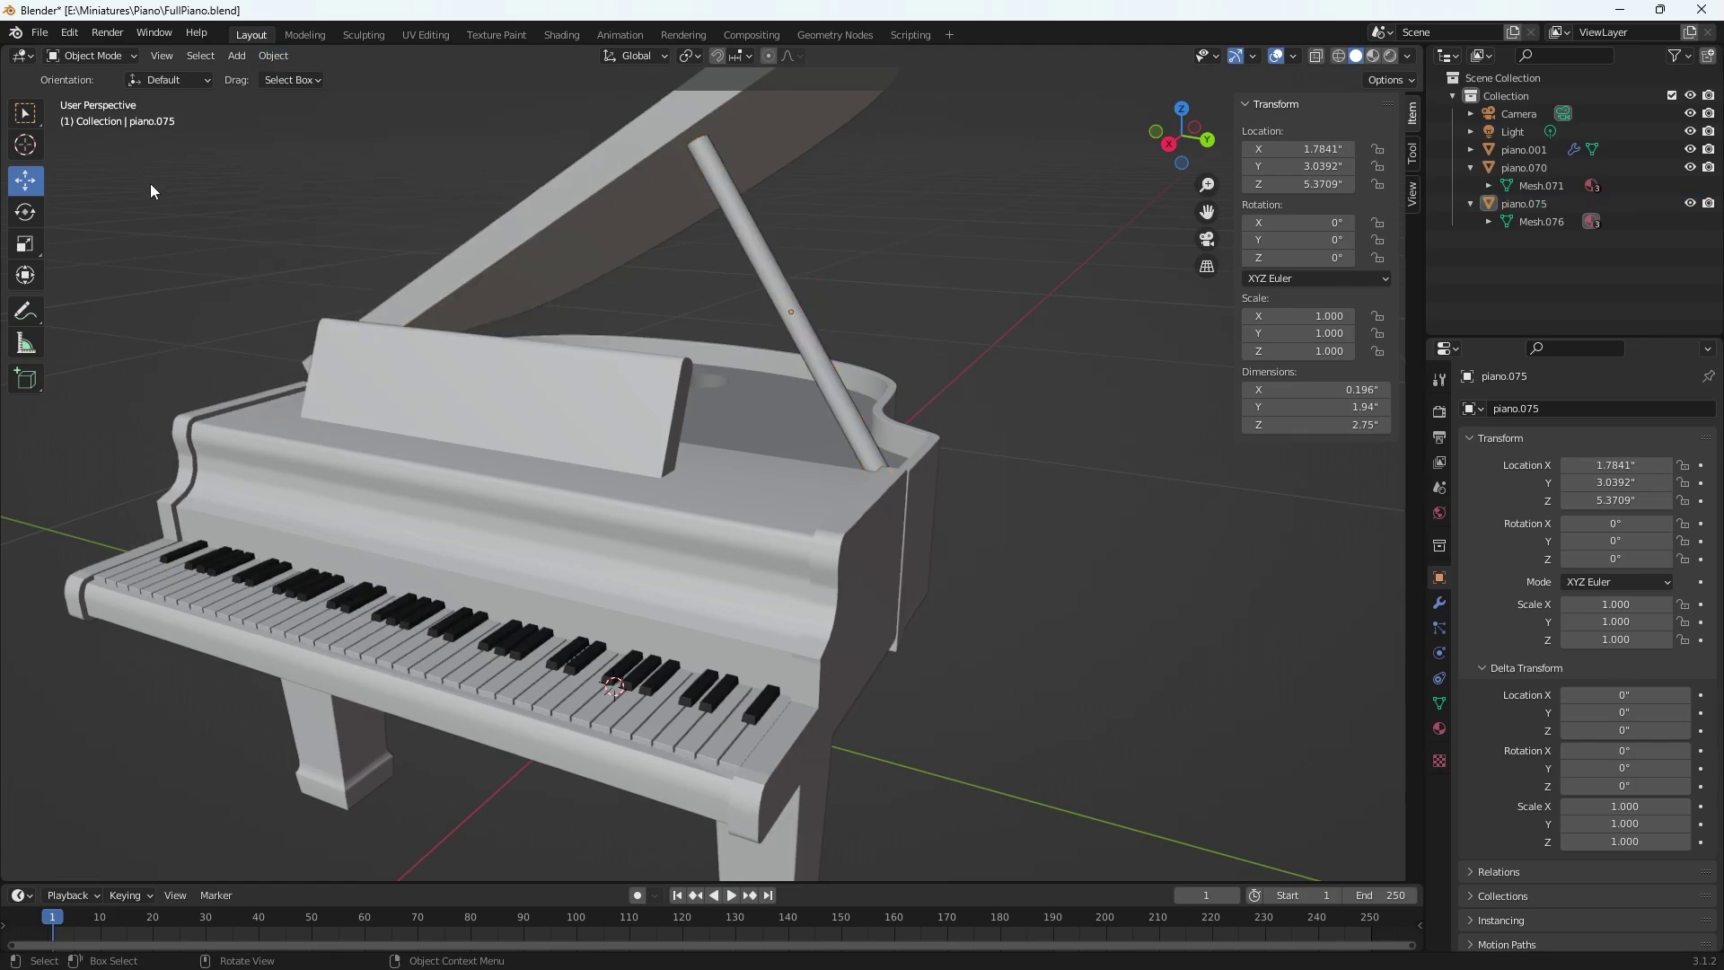
key("ctrl+a")
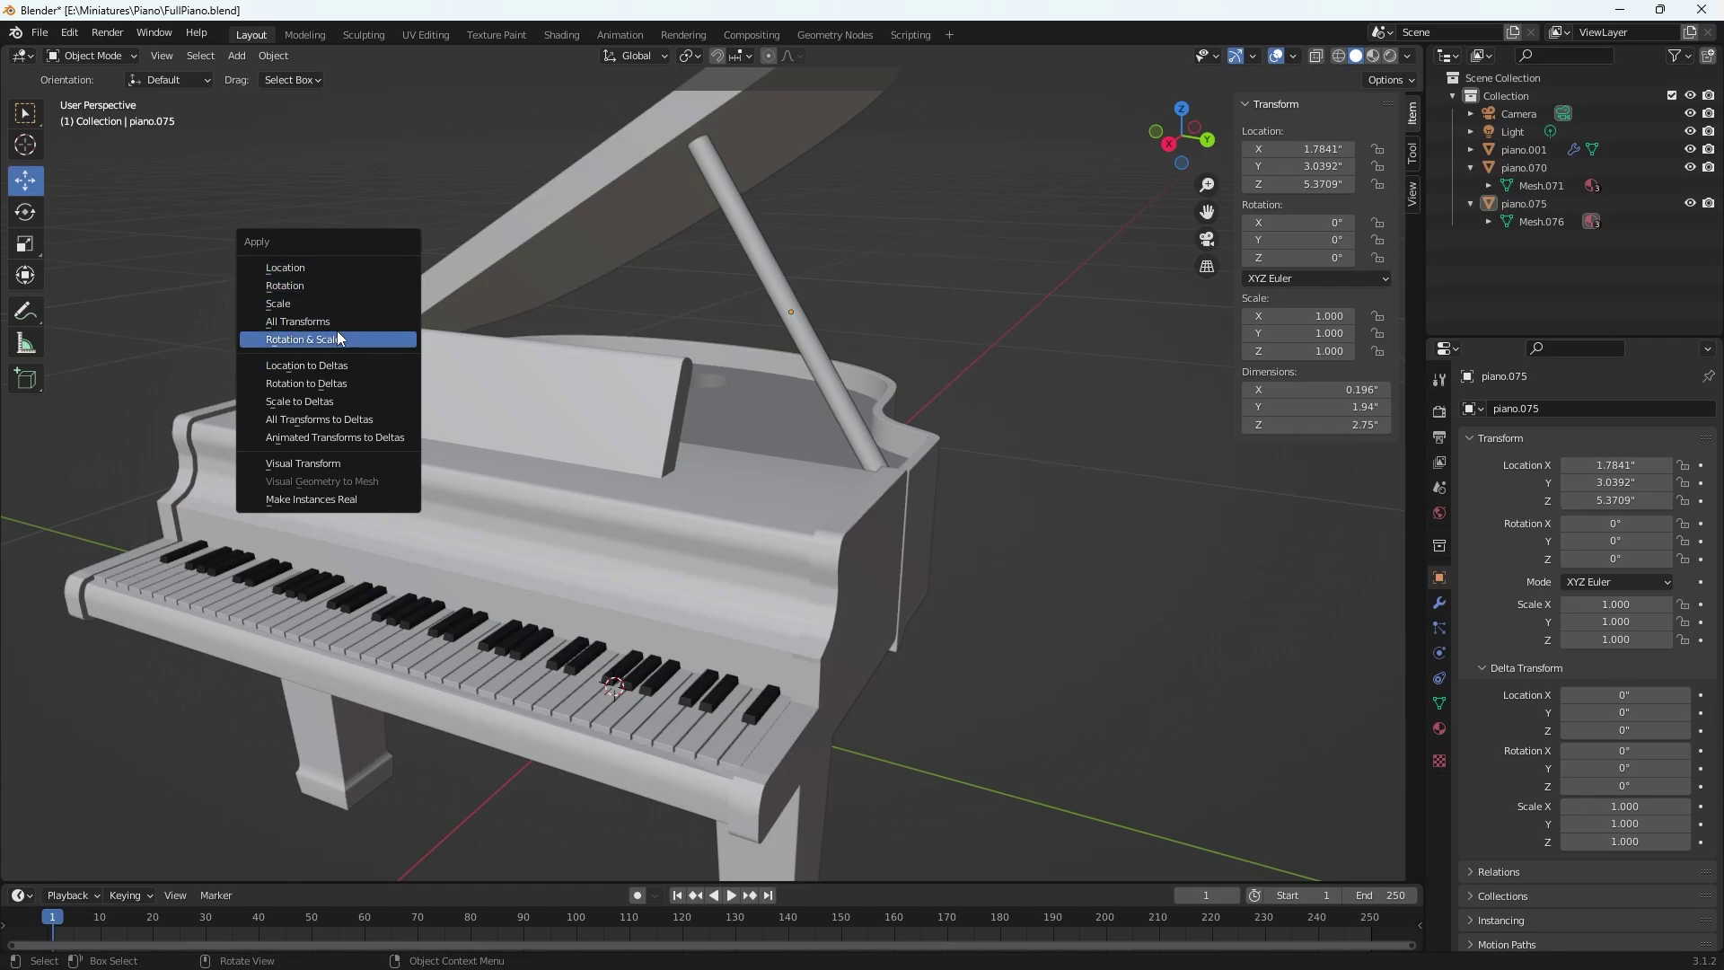
left_click(282, 58)
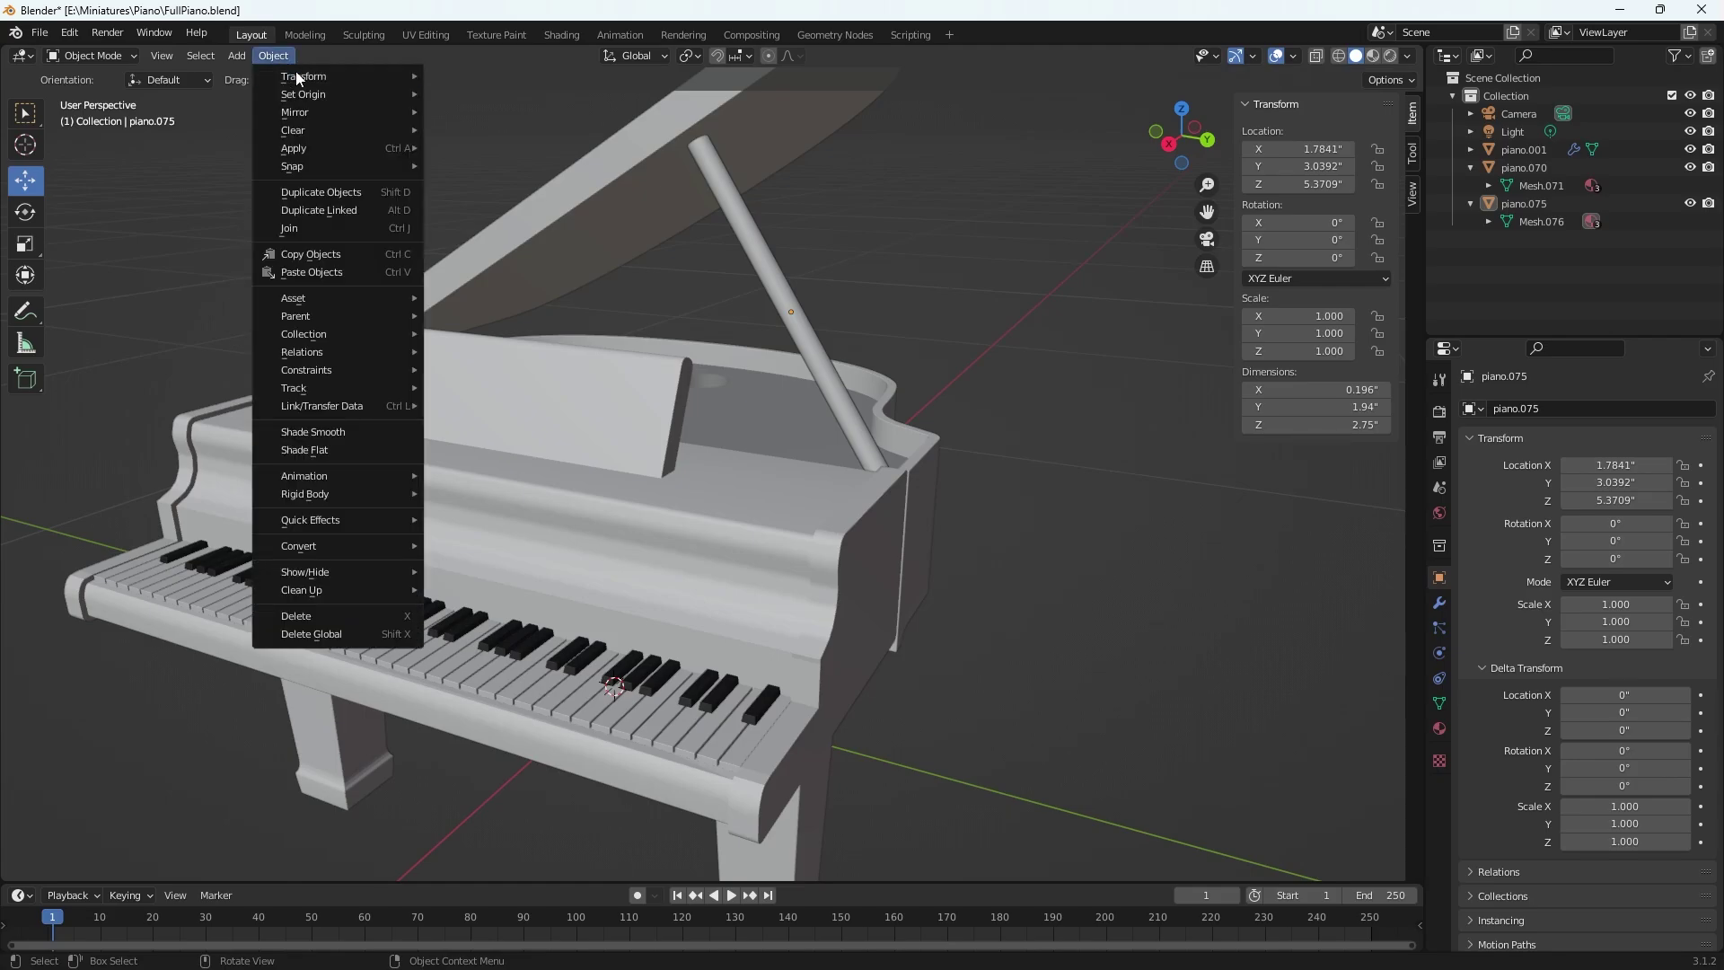
mouse_move(327, 147)
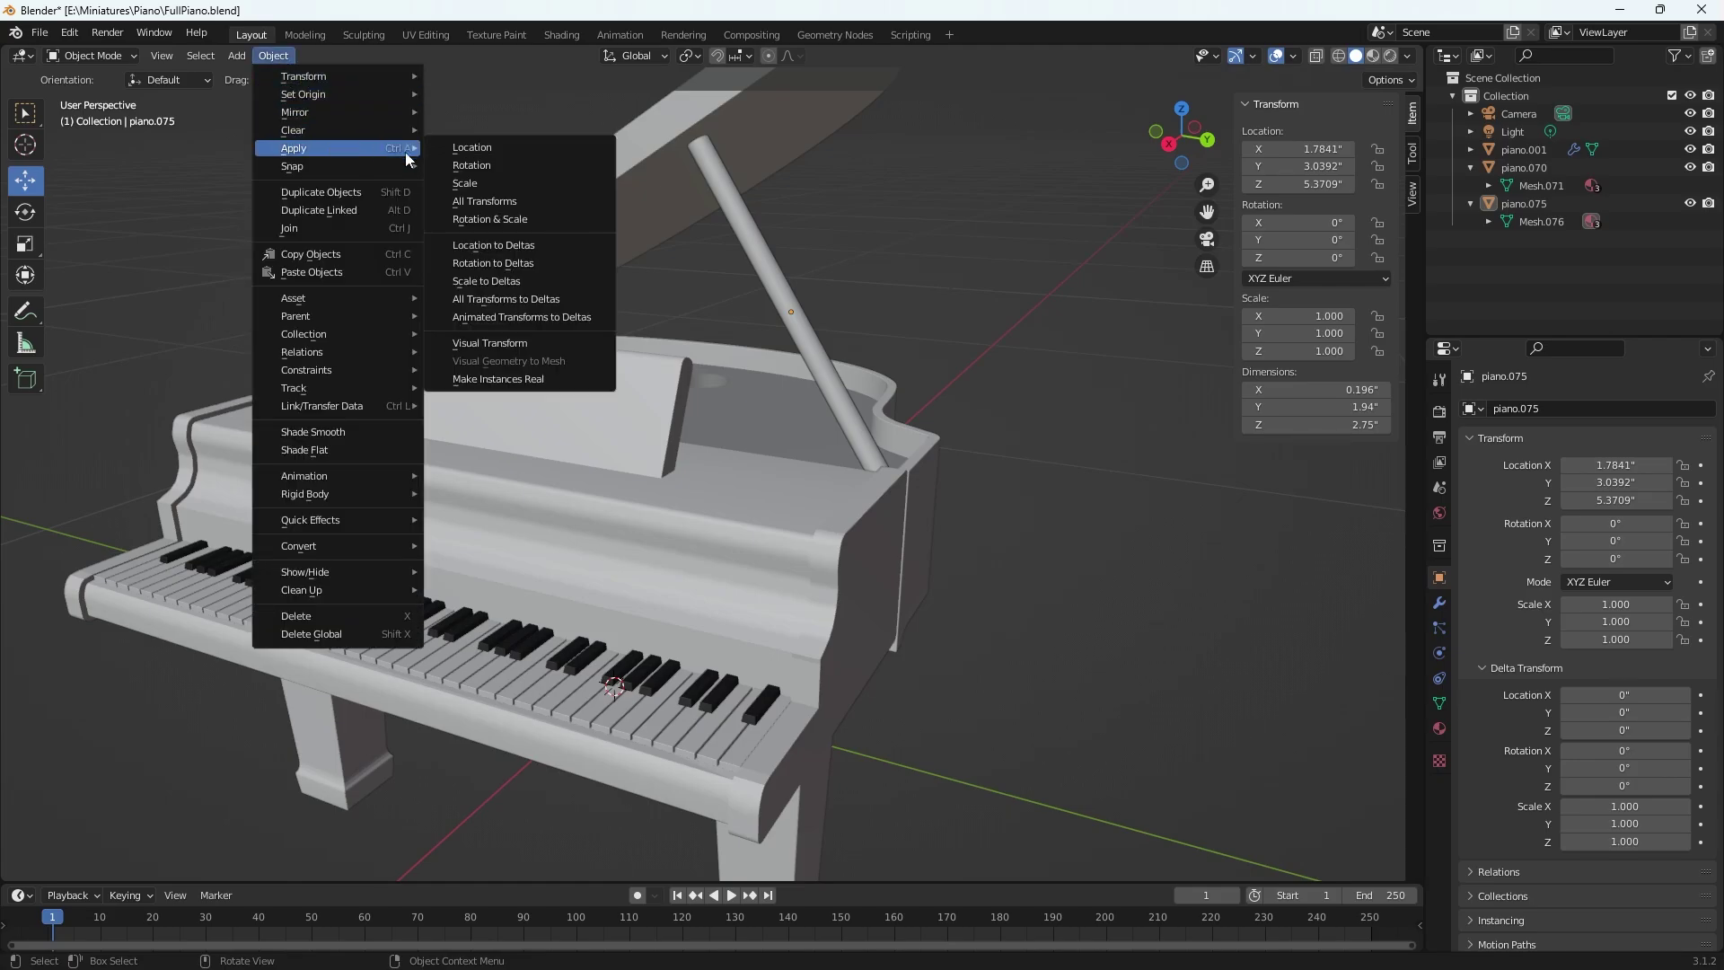
left_click(508, 247)
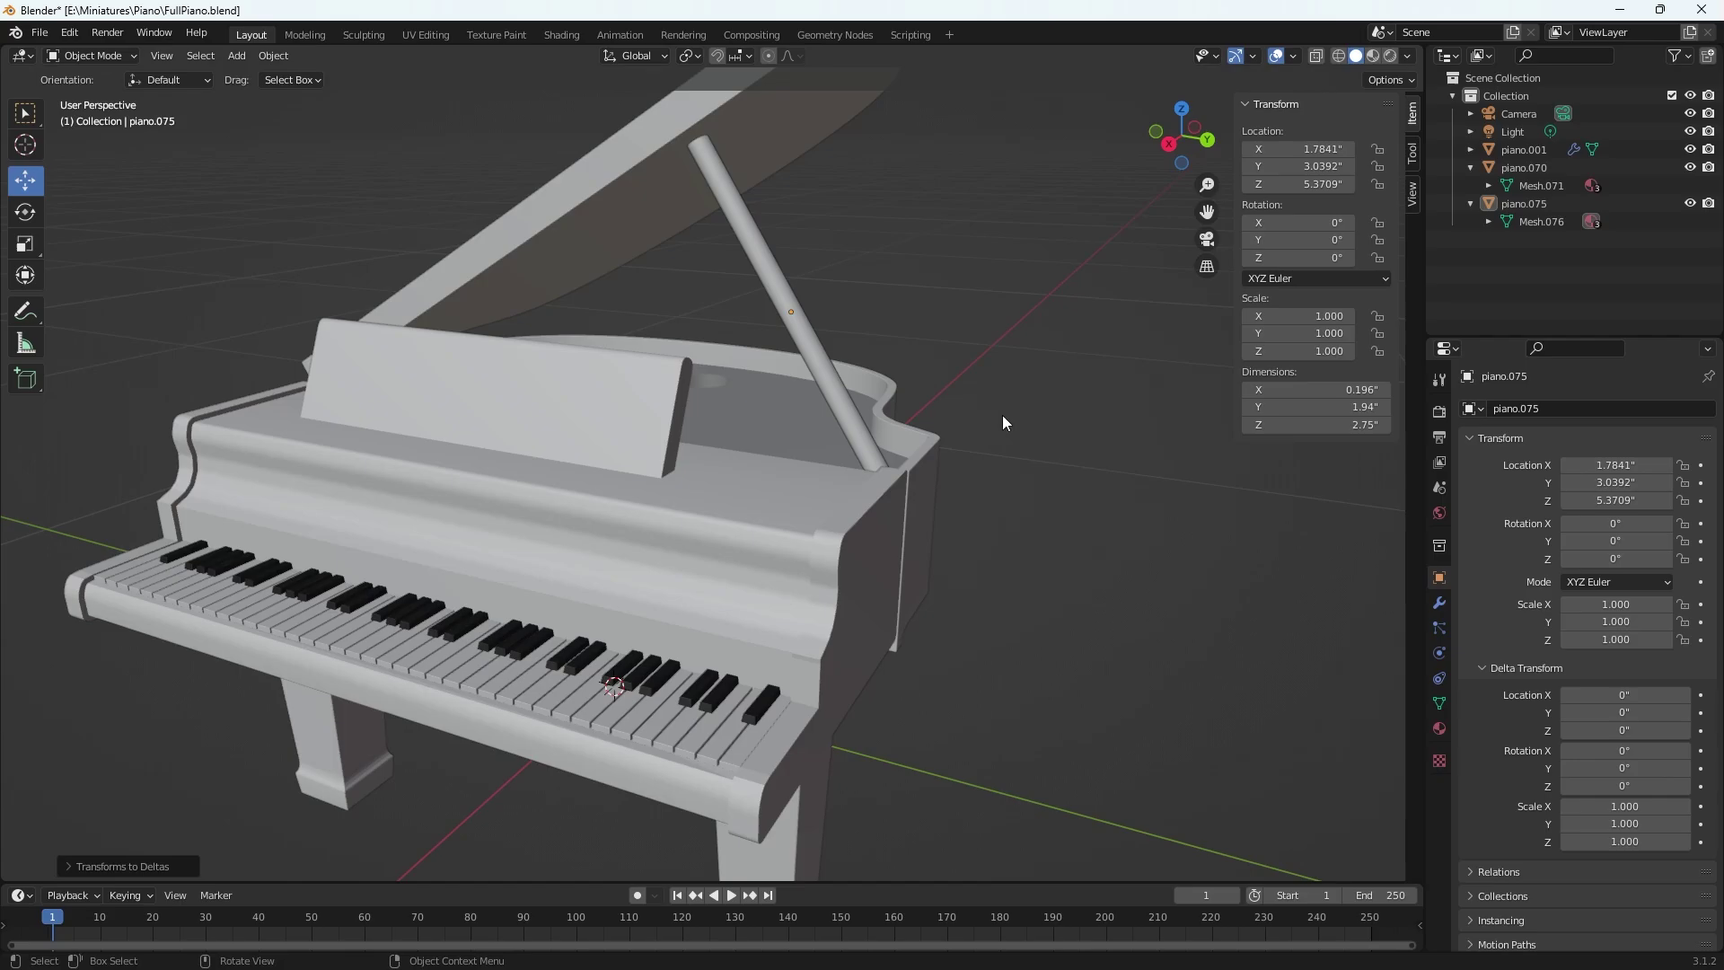
left_click(806, 346)
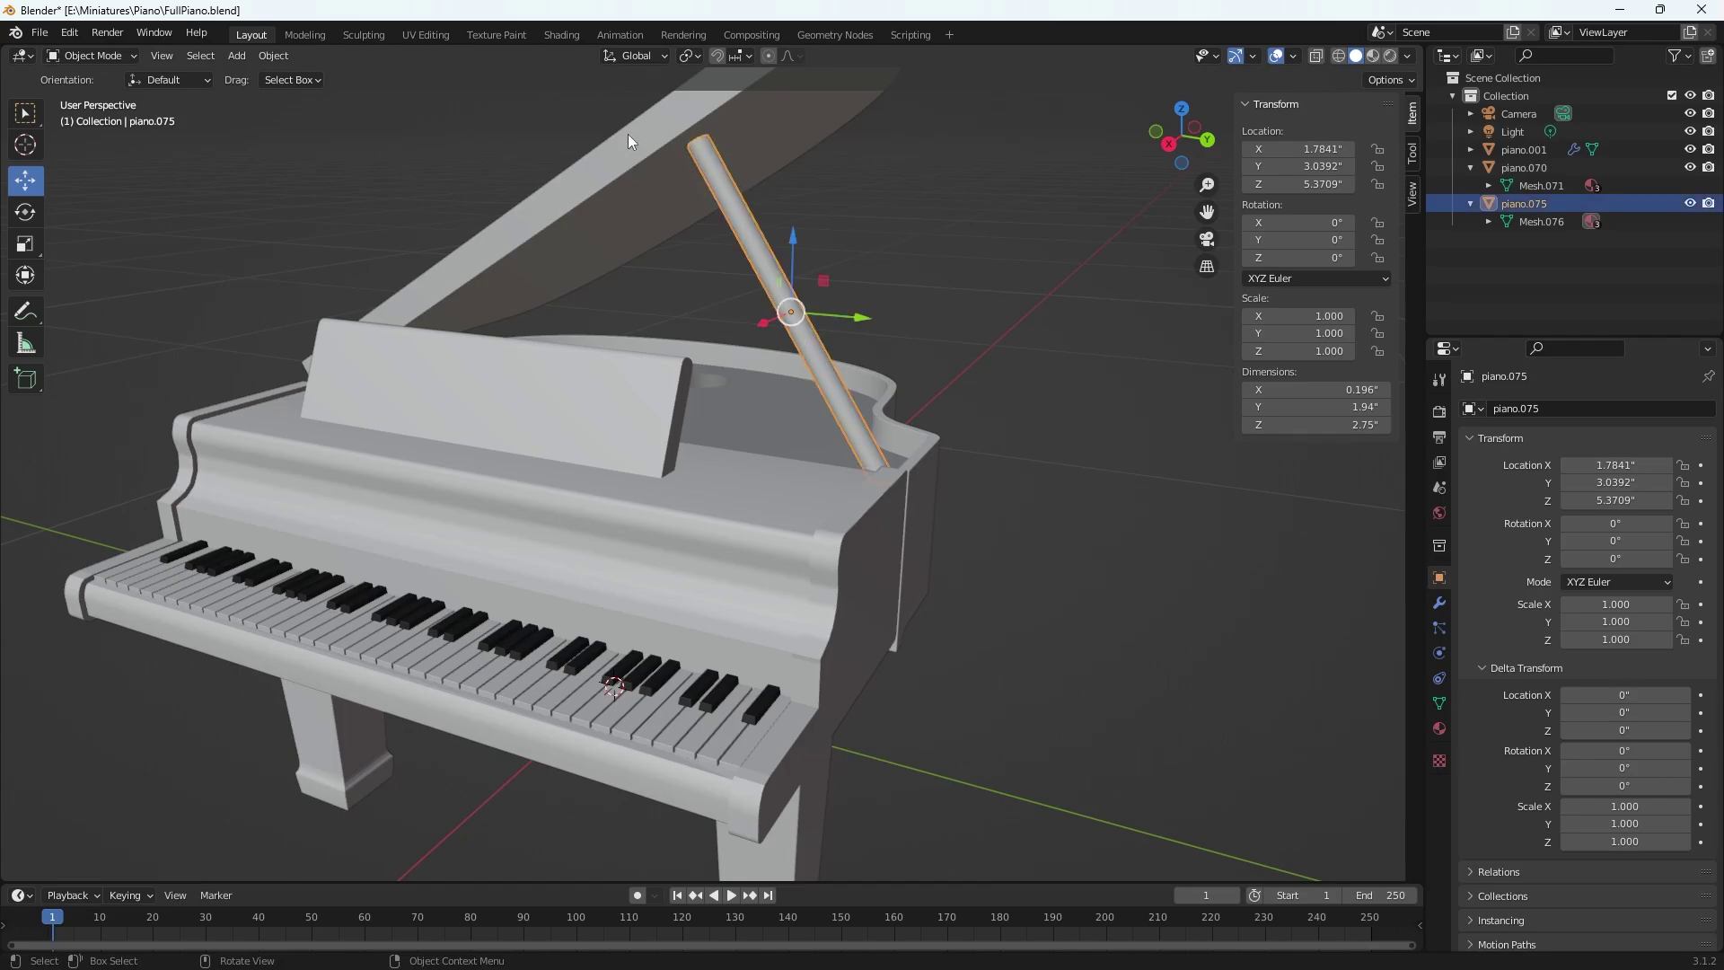
left_click(236, 55)
mouse_move(279, 72)
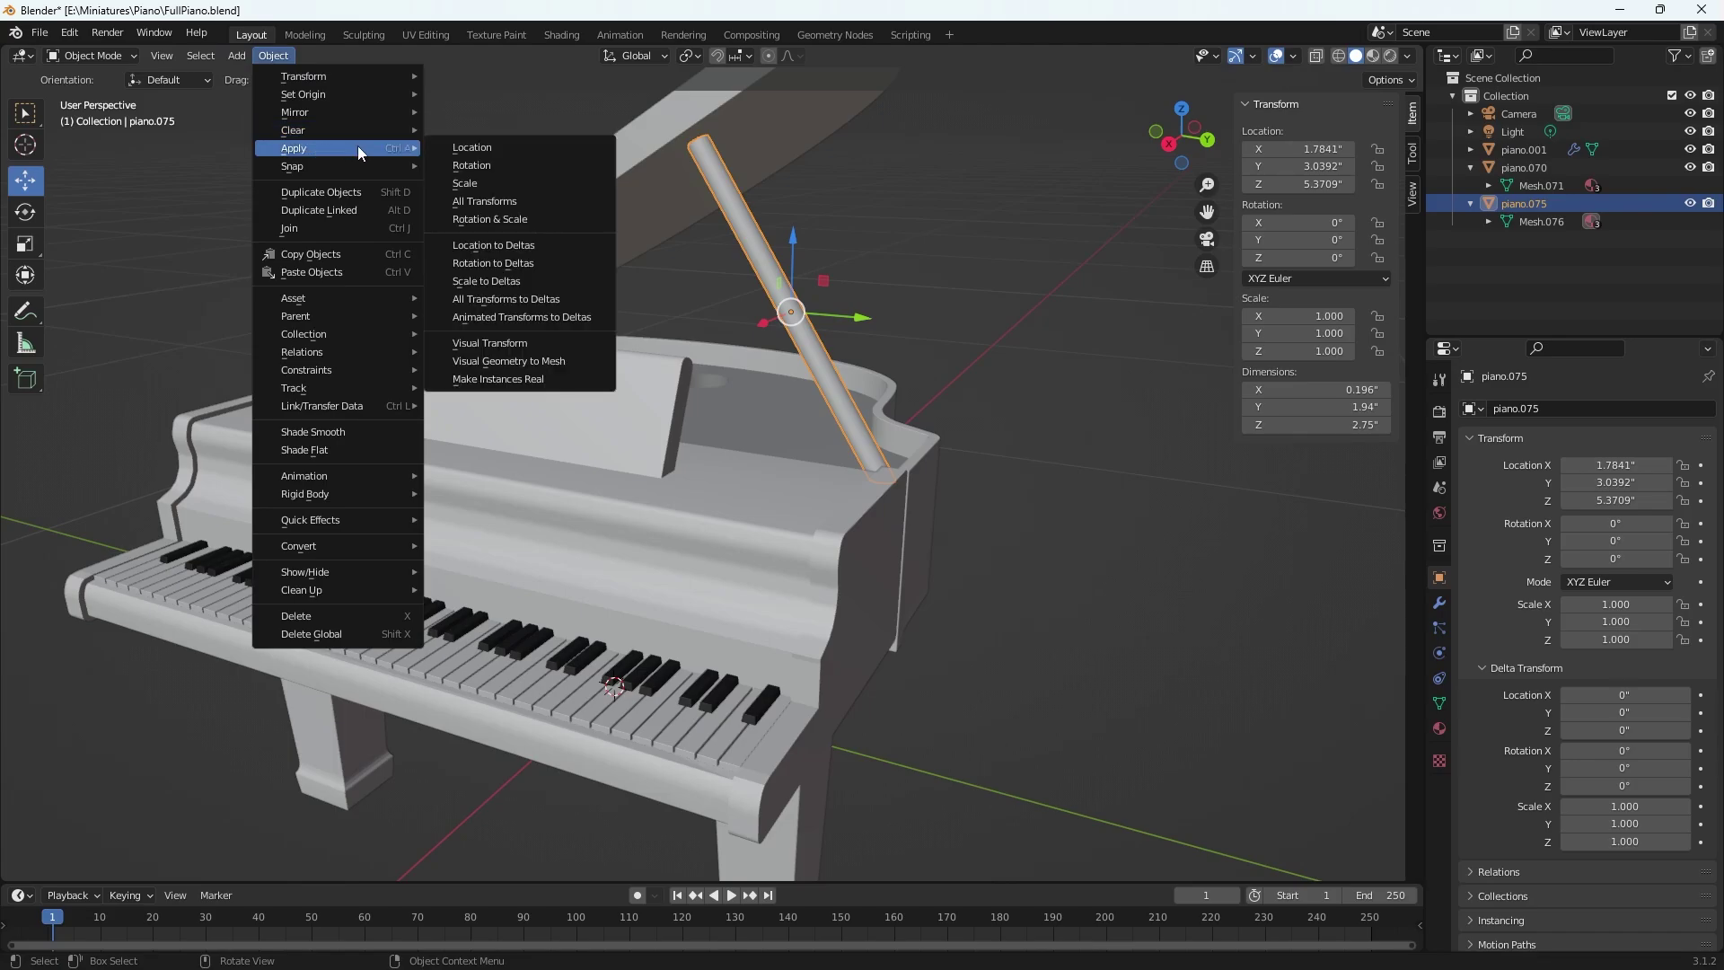
left_click(483, 245)
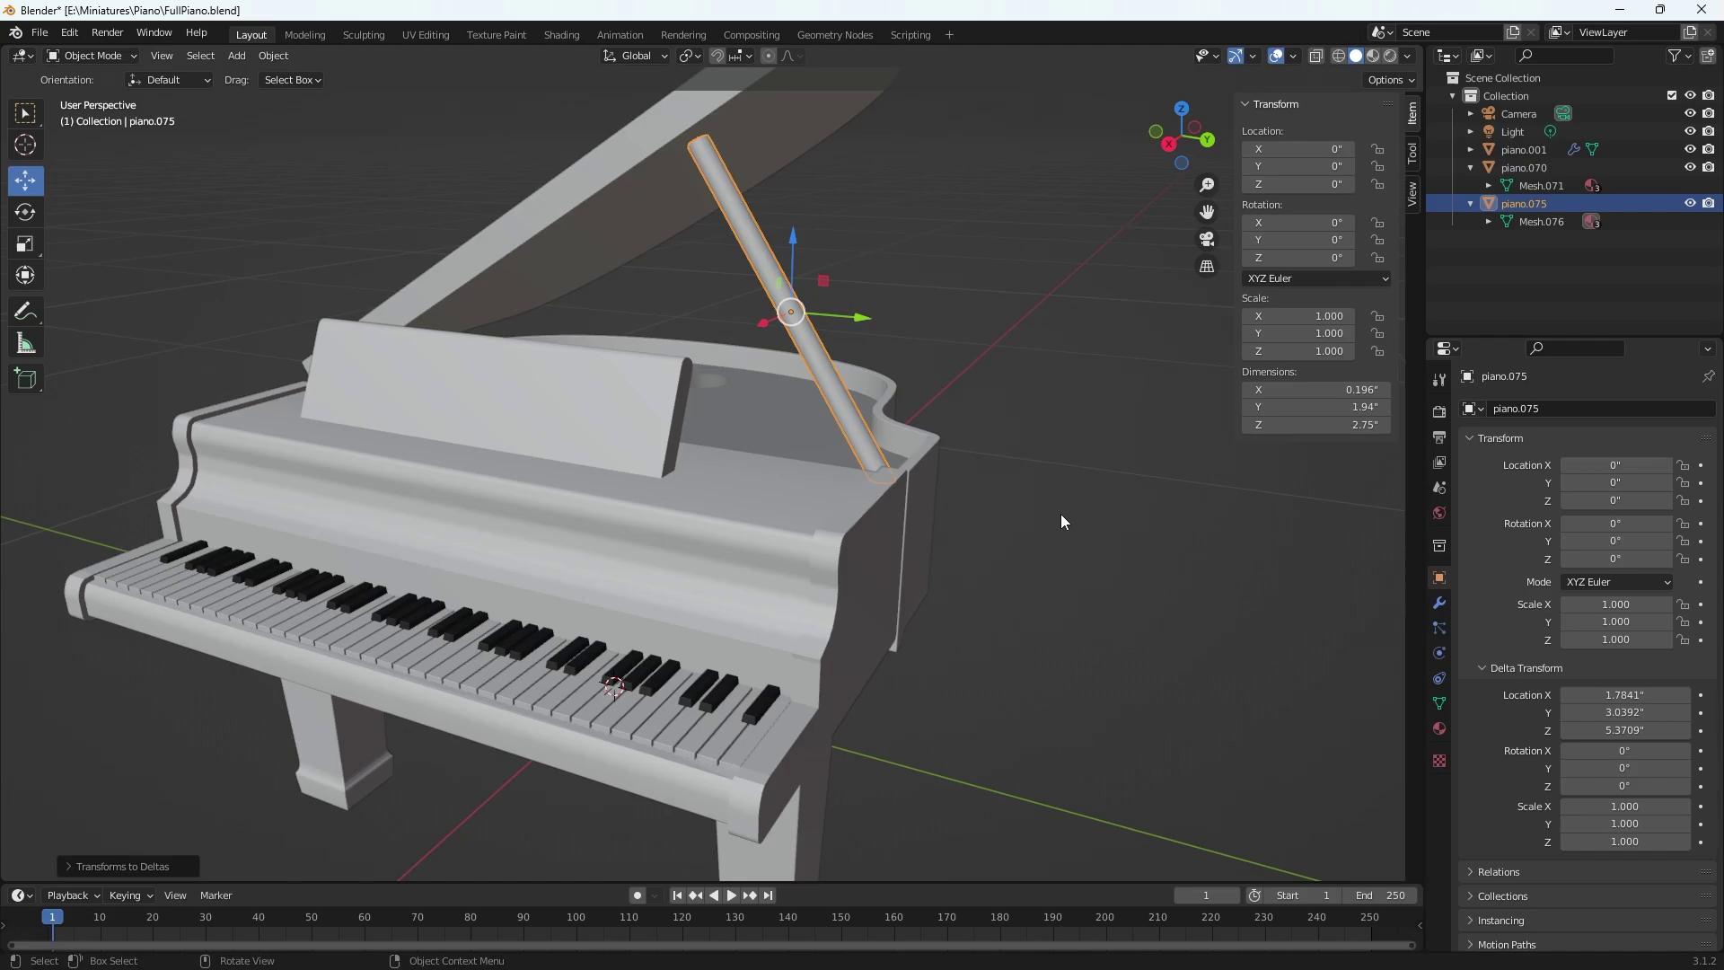
scroll(1059, 521, "down", 3)
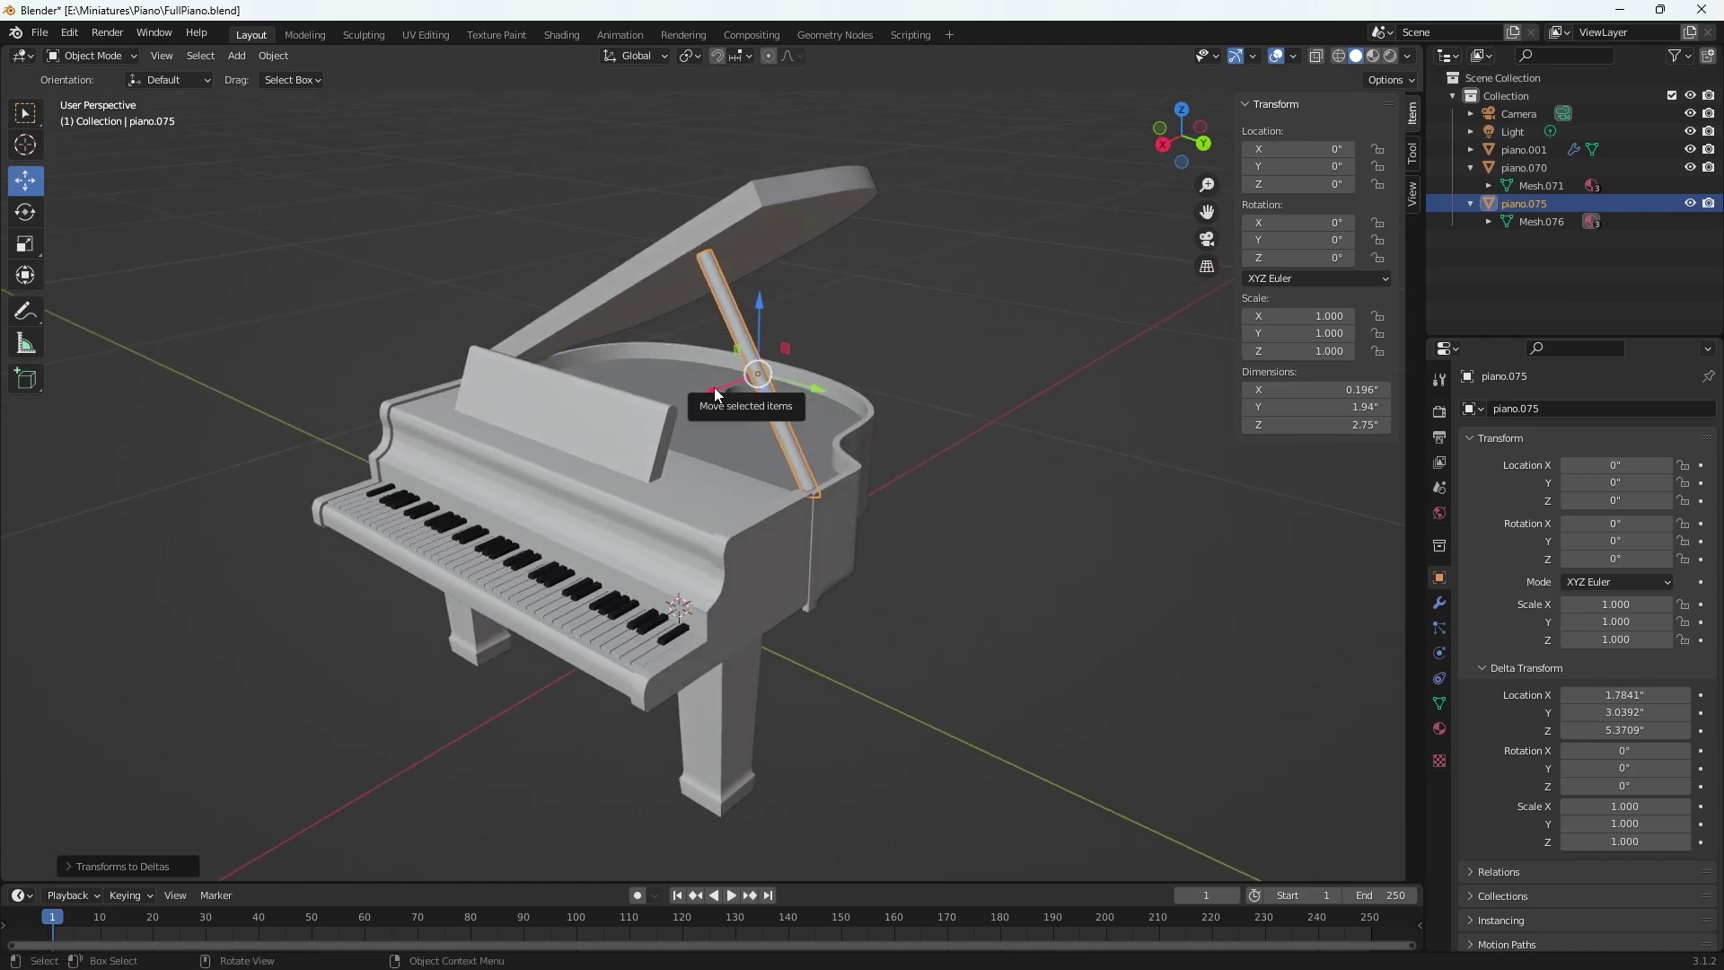
left_click_drag(713, 393, 891, 326)
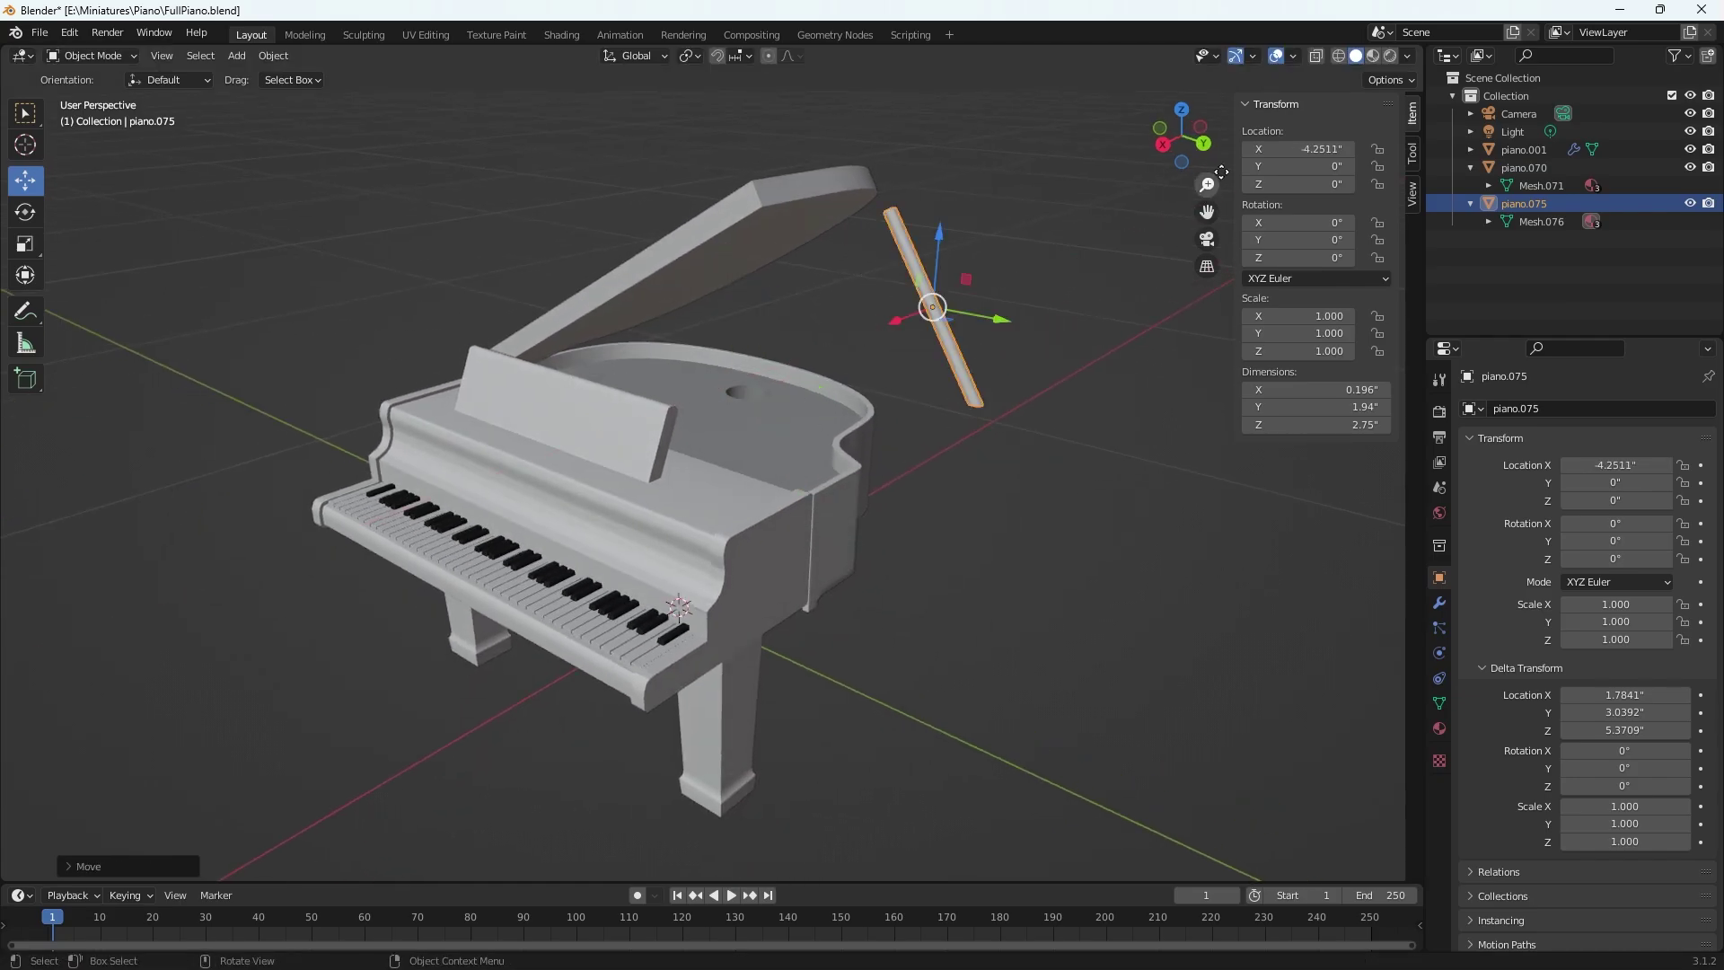
double_click(1299, 149)
type("0")
key("Return")
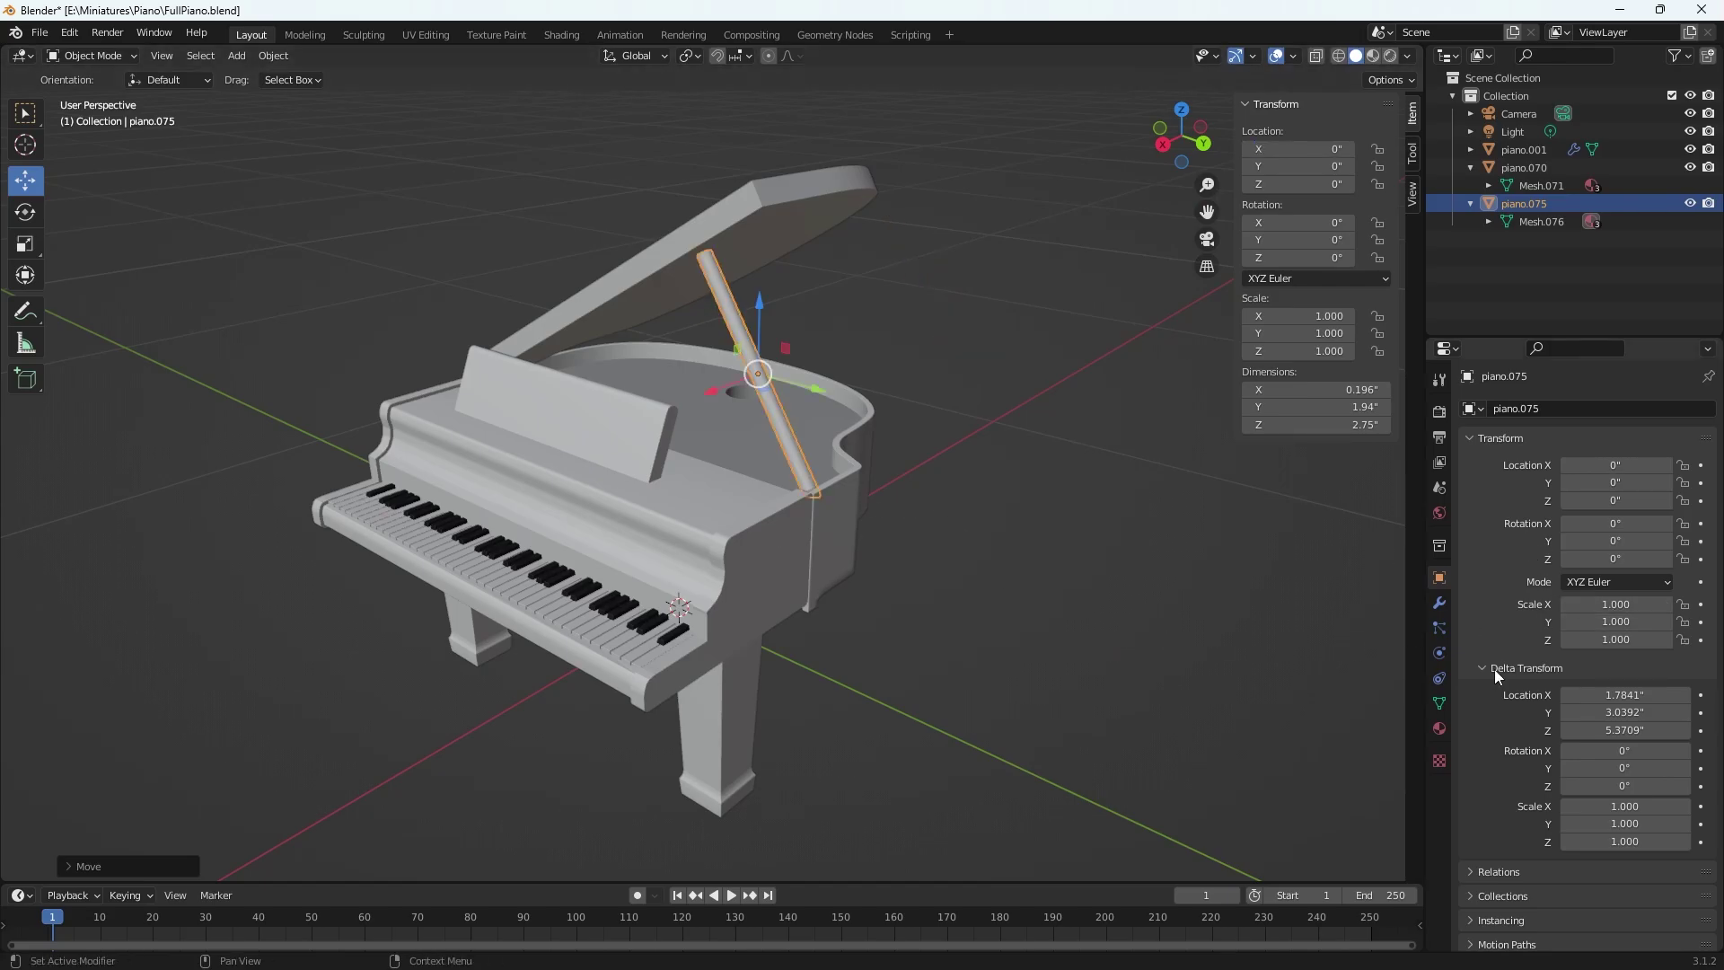
scroll(1327, 682, "down", 2)
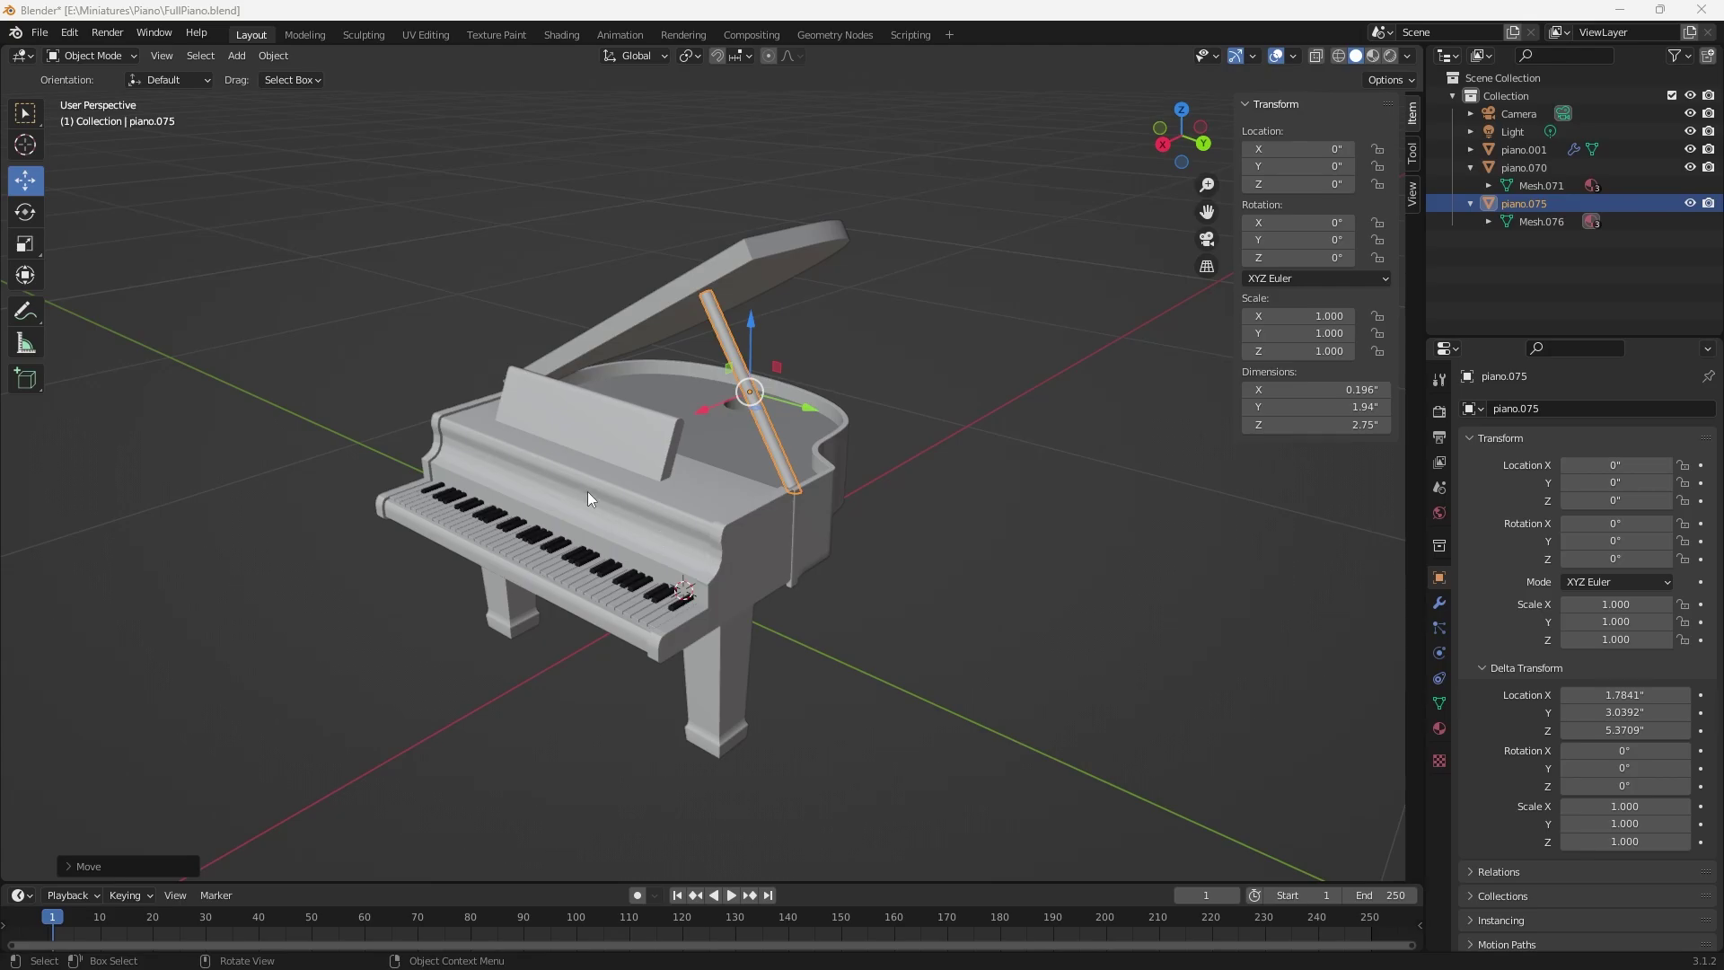
middle_click_drag(719, 627, 830, 579)
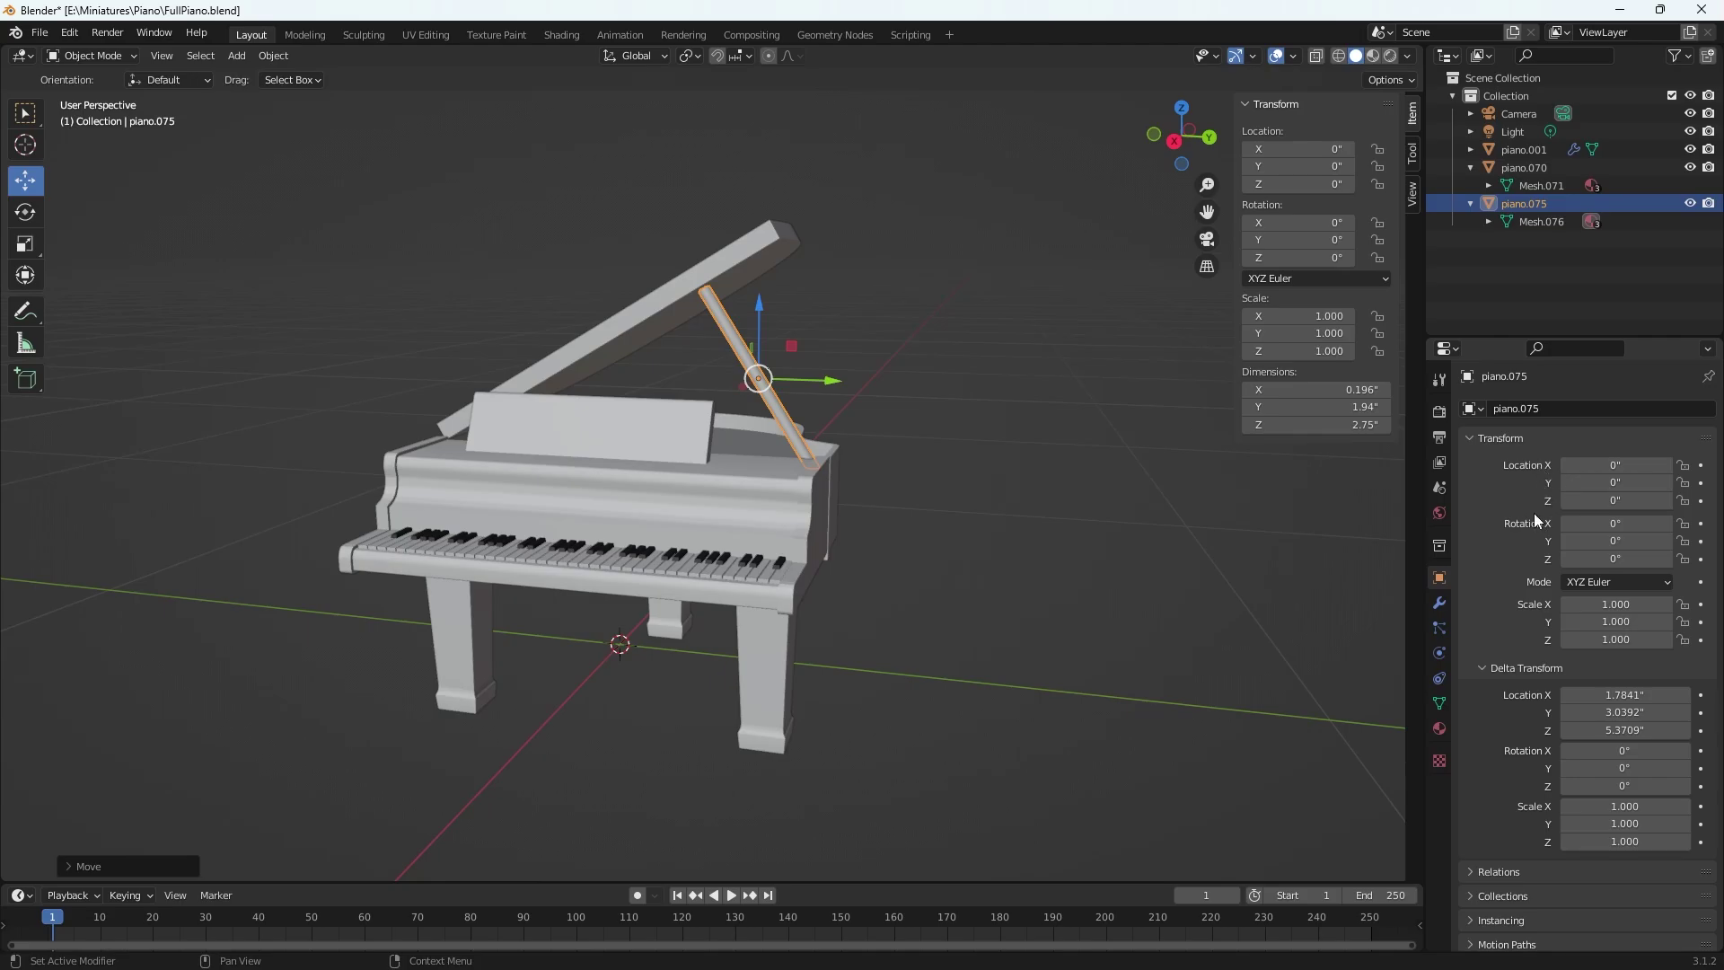
left_click(770, 406)
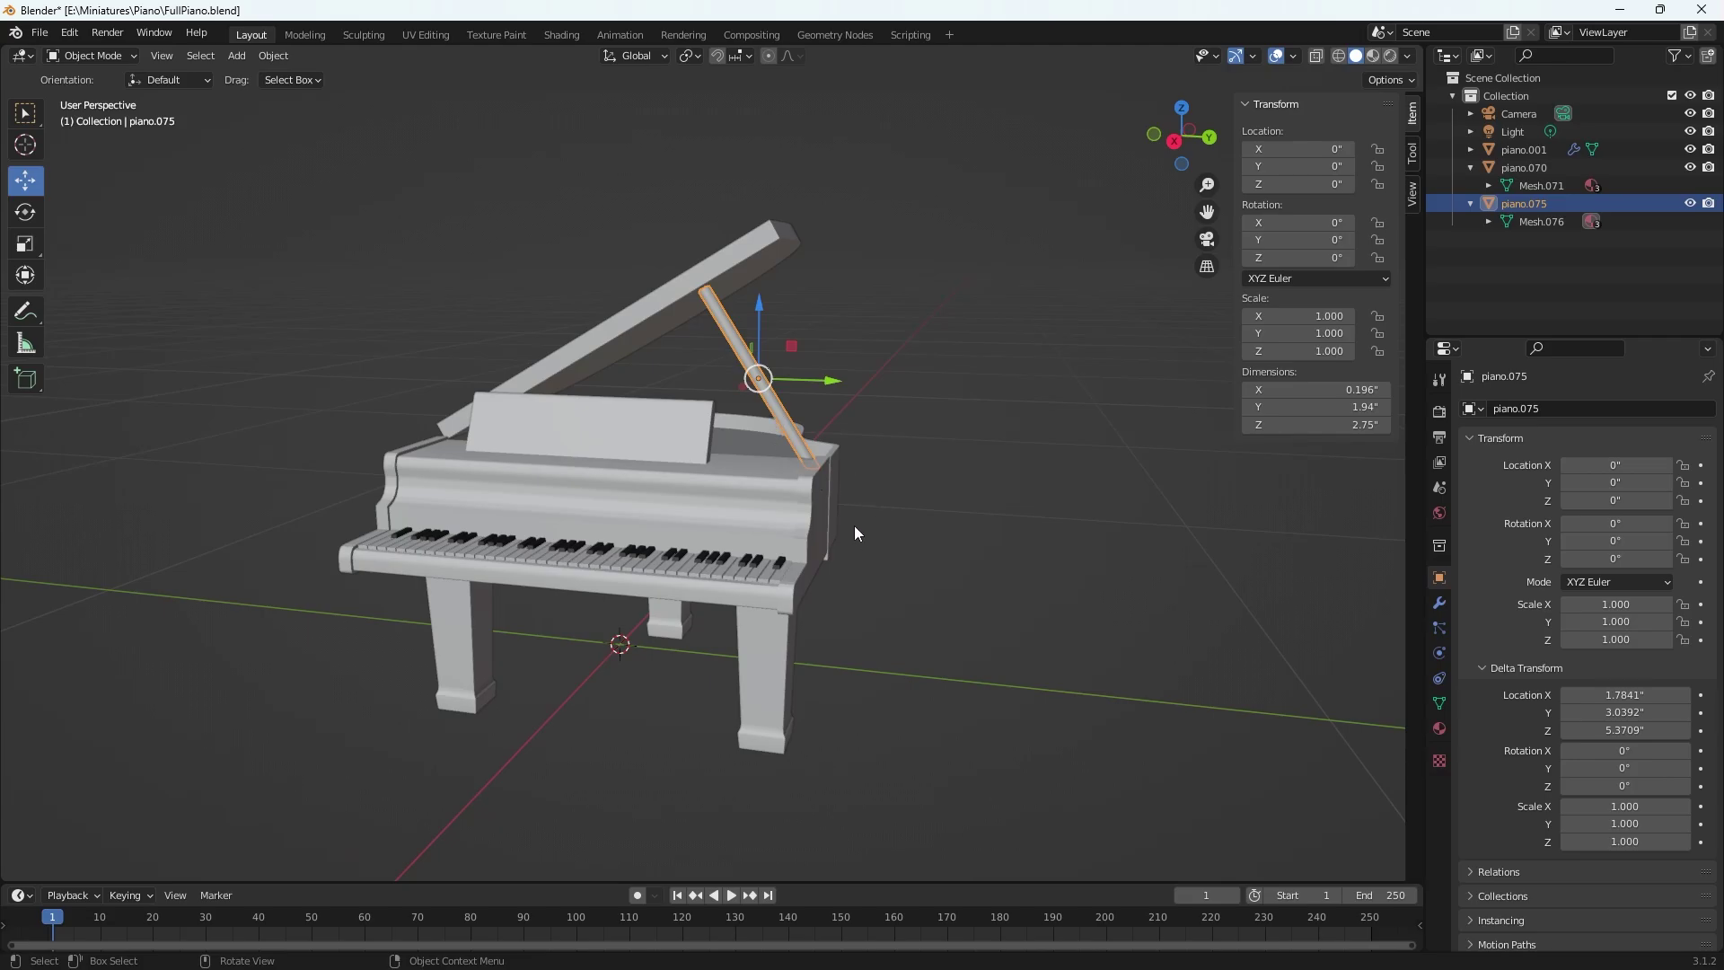
left_click(777, 412)
left_click(1483, 669)
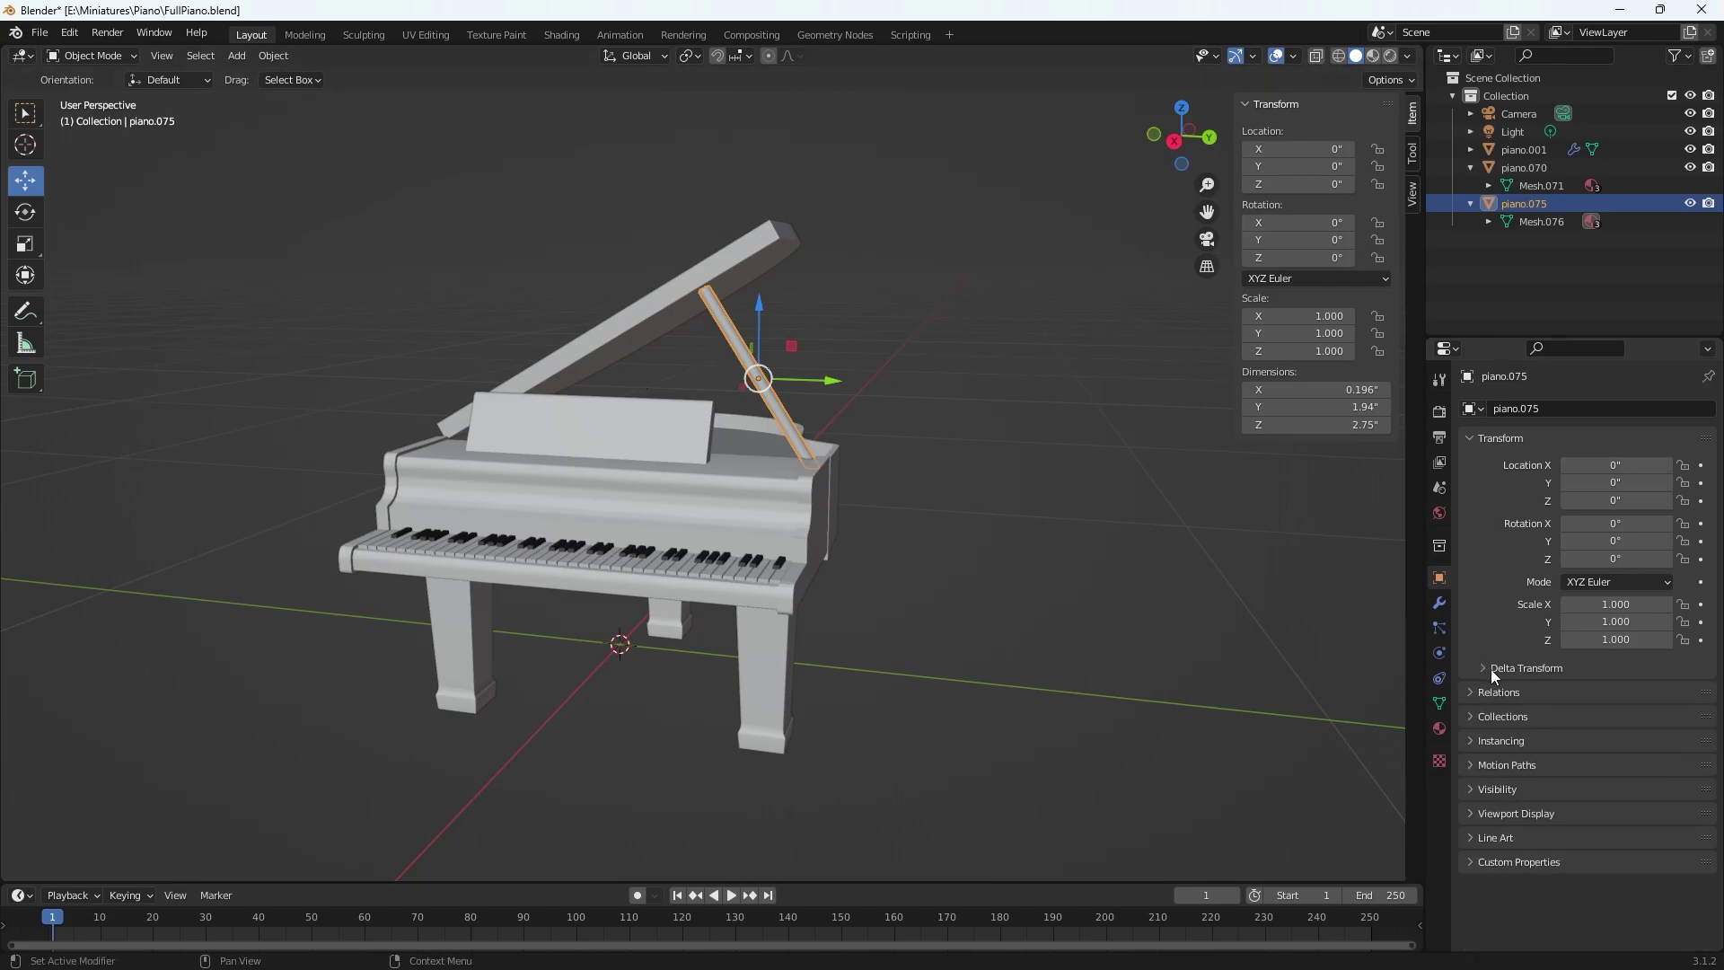
left_click(1488, 670)
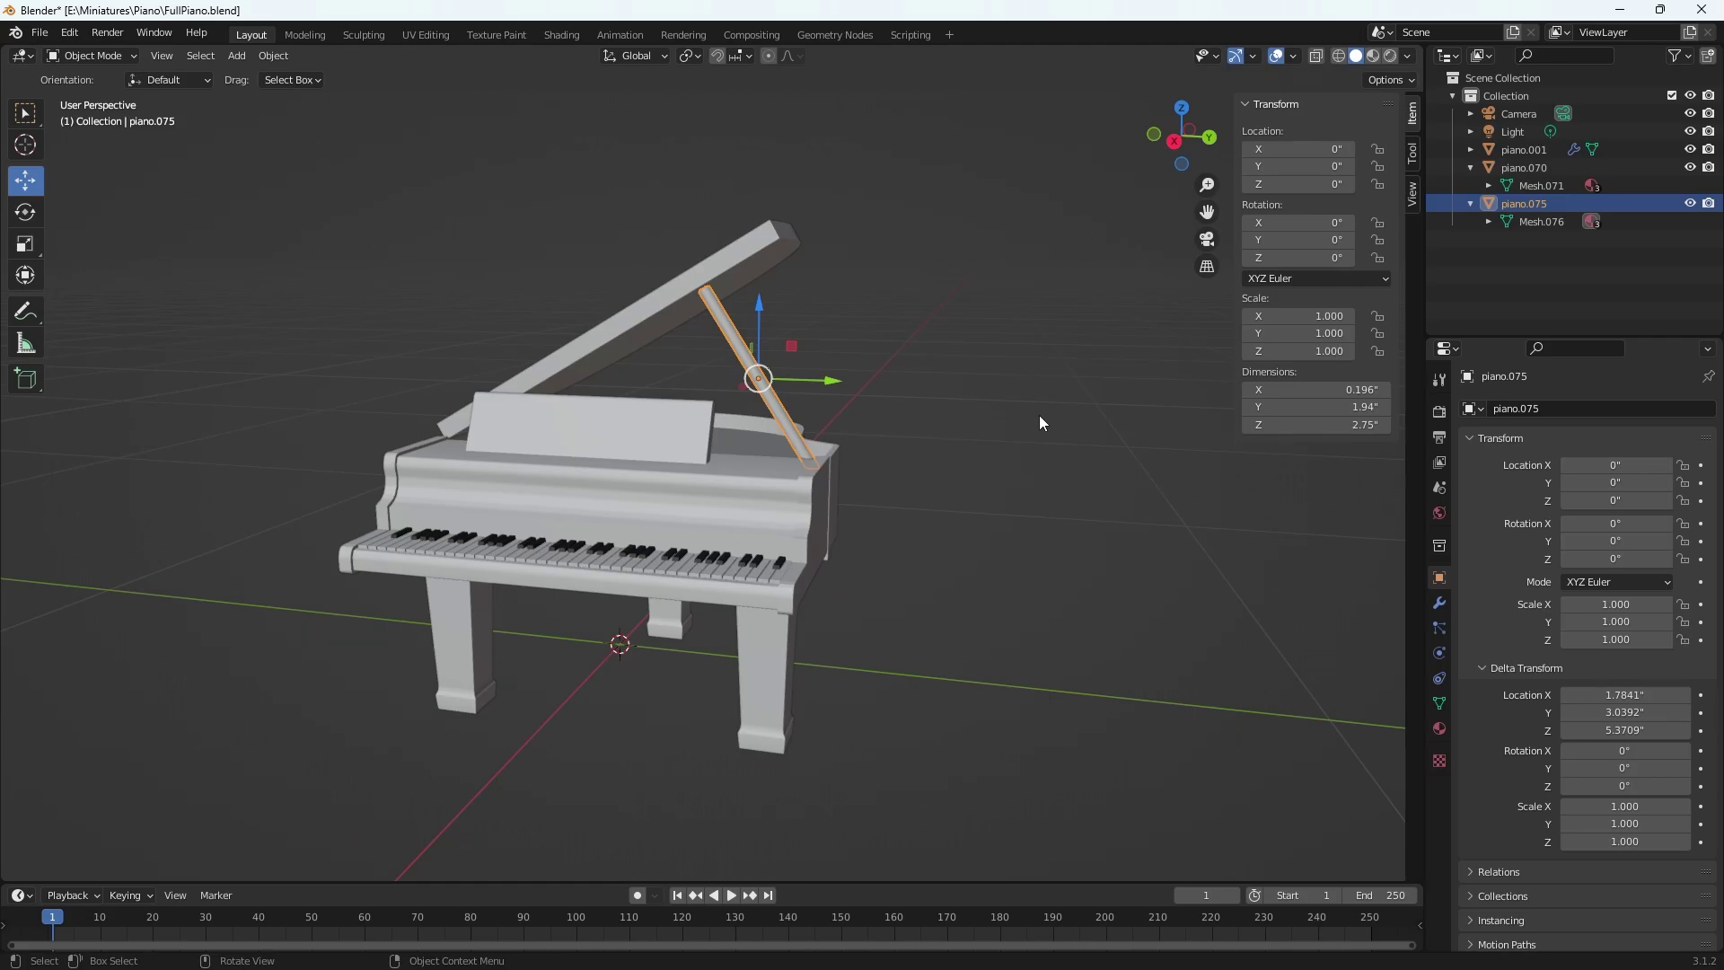
middle_click_drag(954, 413, 1034, 397)
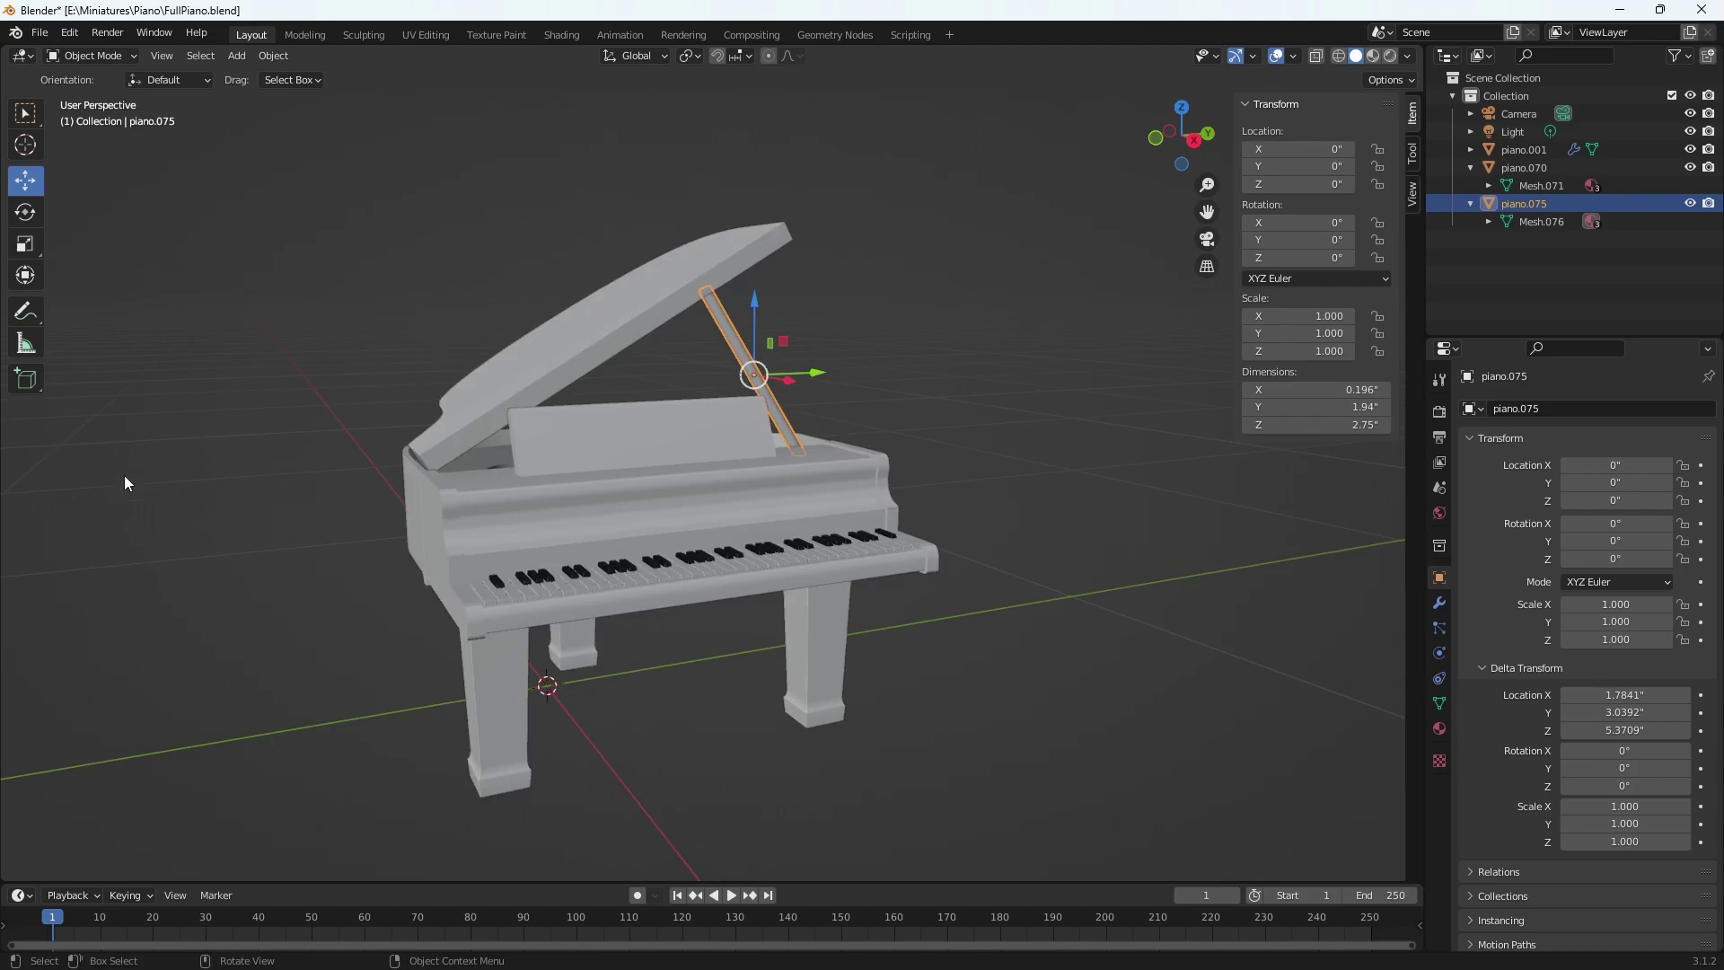